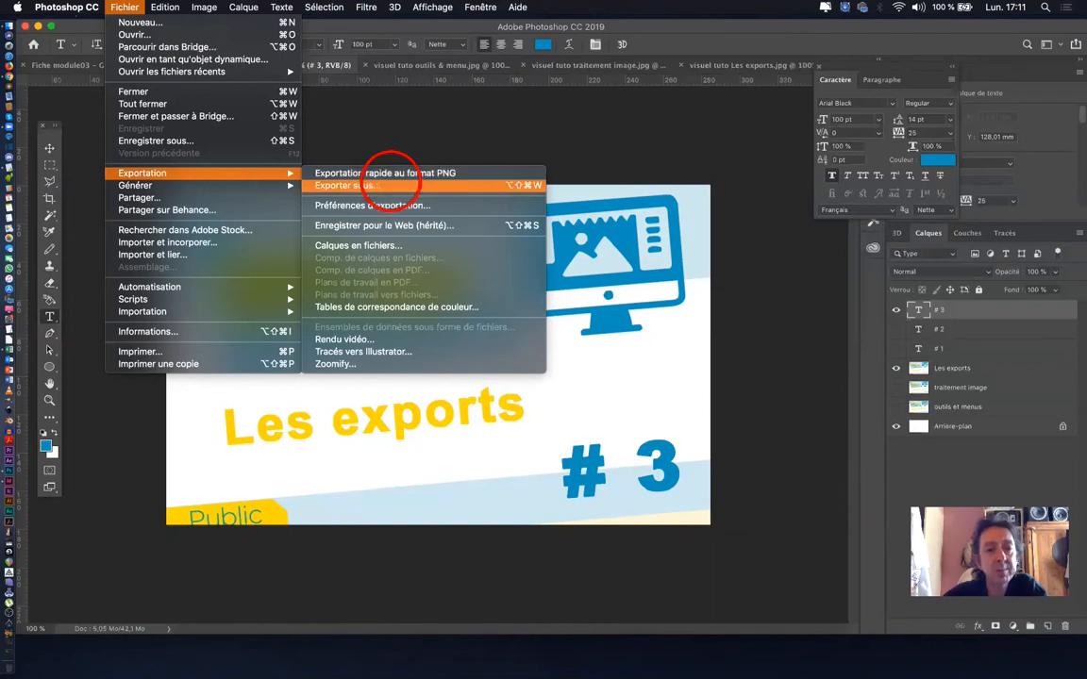
- Start an Export As of the "Les exports" # 3 visual with the file format set to JPG
{"action": "left_click", "coordinate": [390, 184]}
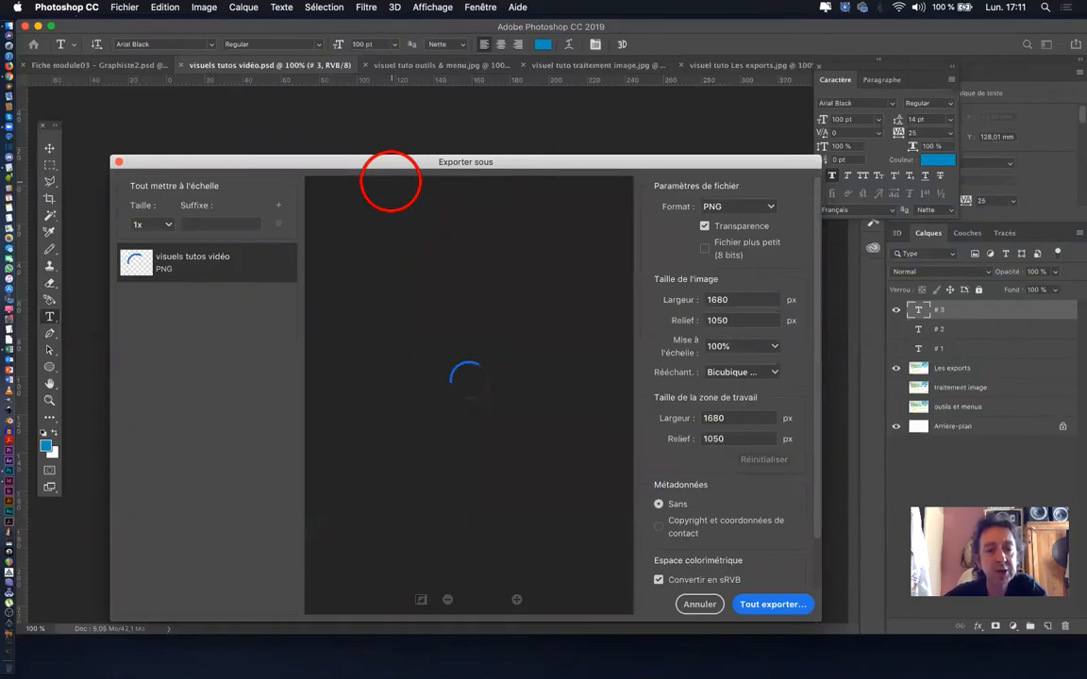
{"action": "left_click_drag", "start_coordinate": [390, 162], "coordinate": [392, 98]}
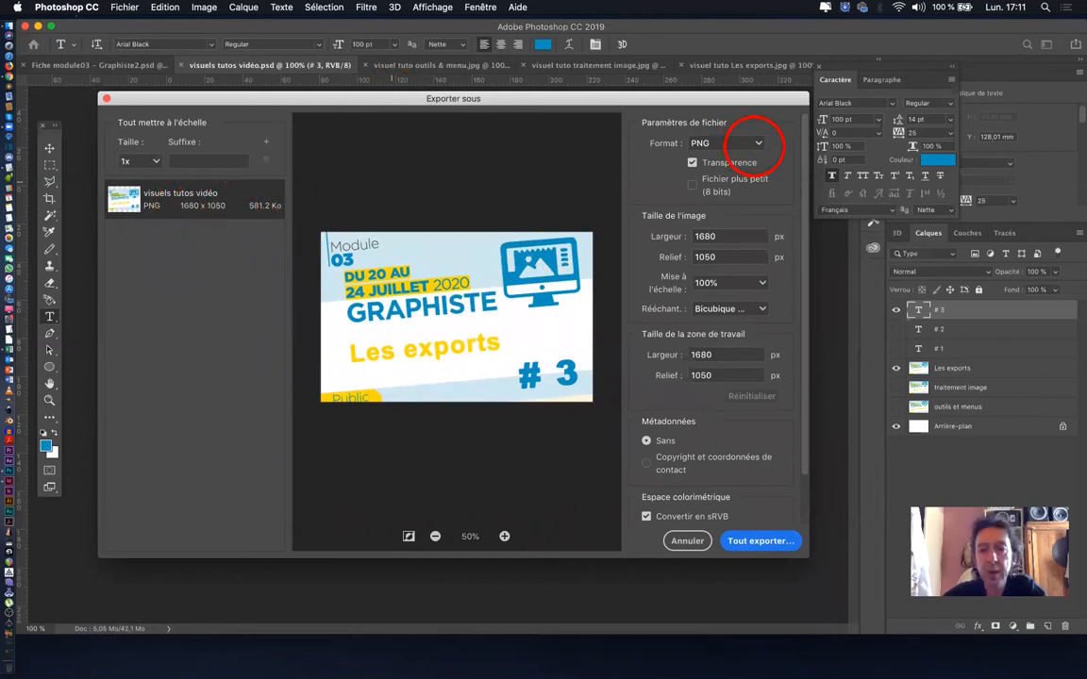
{"action": "left_click", "coordinate": [759, 146]}
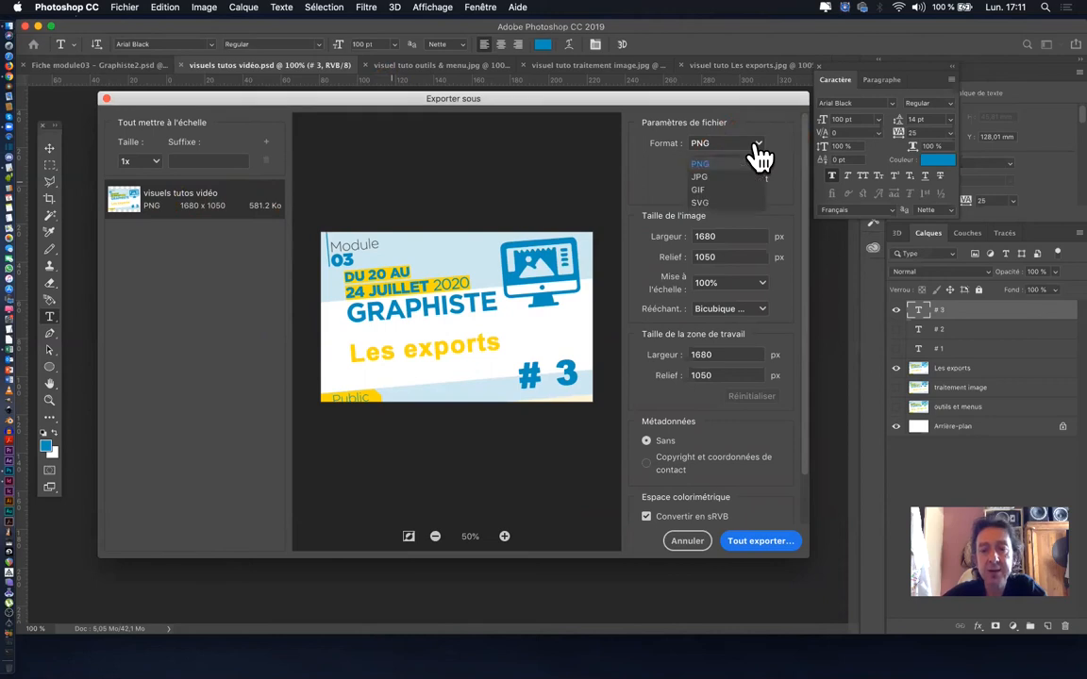
{"action": "left_click", "coordinate": [715, 176]}
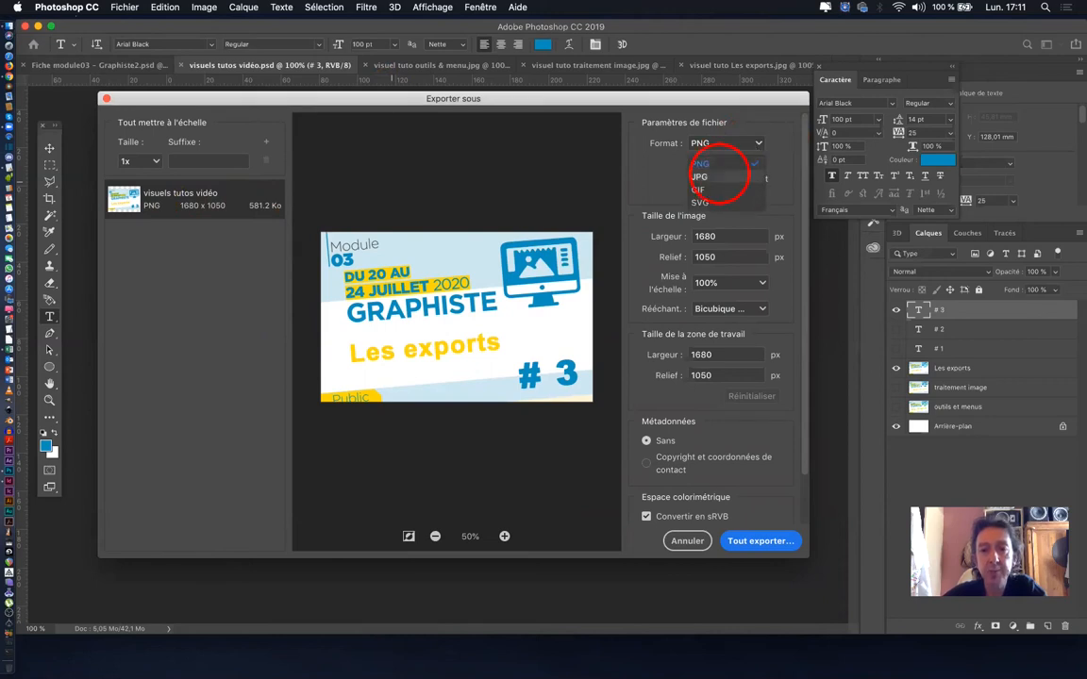
{"action": "left_click", "coordinate": [734, 331]}
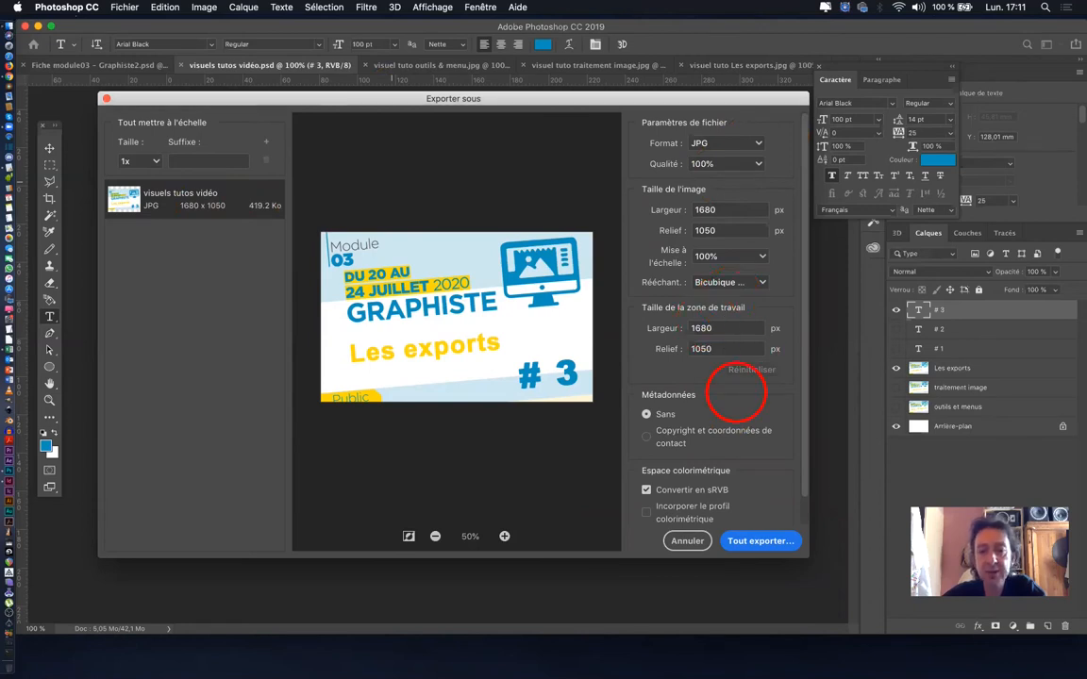
{"action": "scroll", "coordinate": [736, 392], "scroll_direction": "down", "scroll_amount": 2}
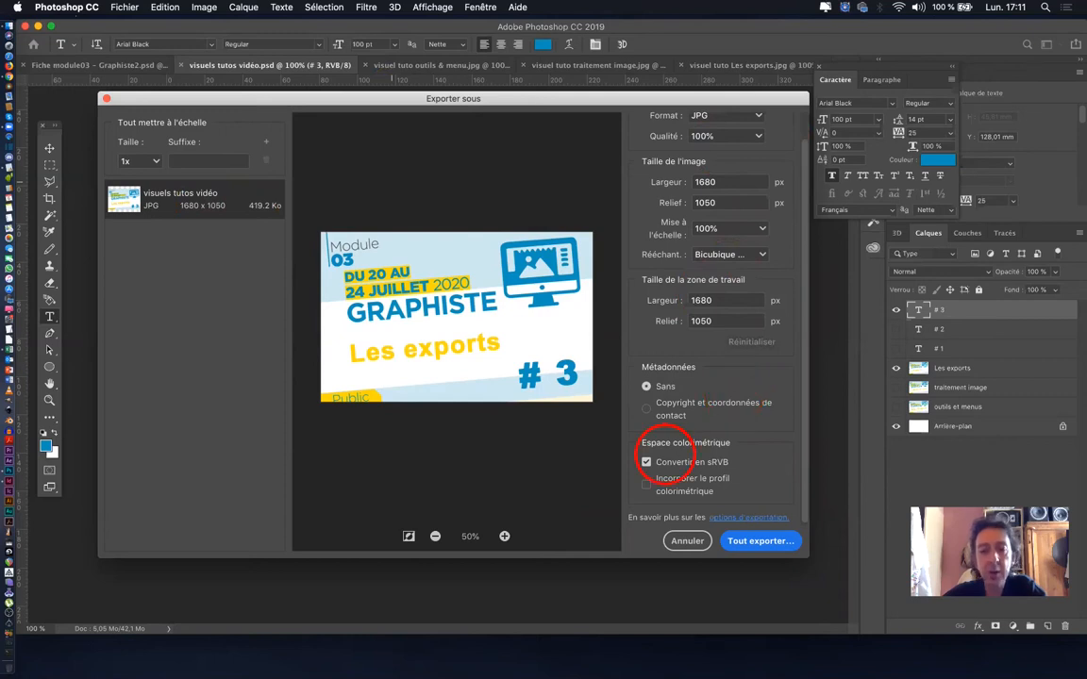
{"action": "left_click", "coordinate": [760, 542]}
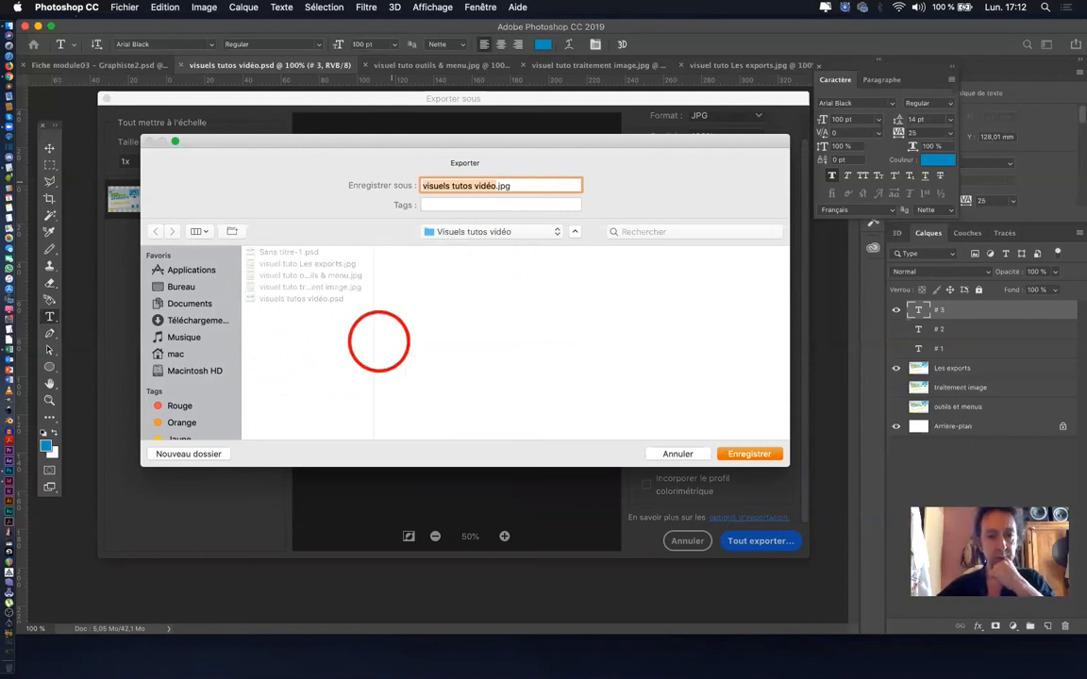
{"action": "left_click", "coordinate": [495, 185]}
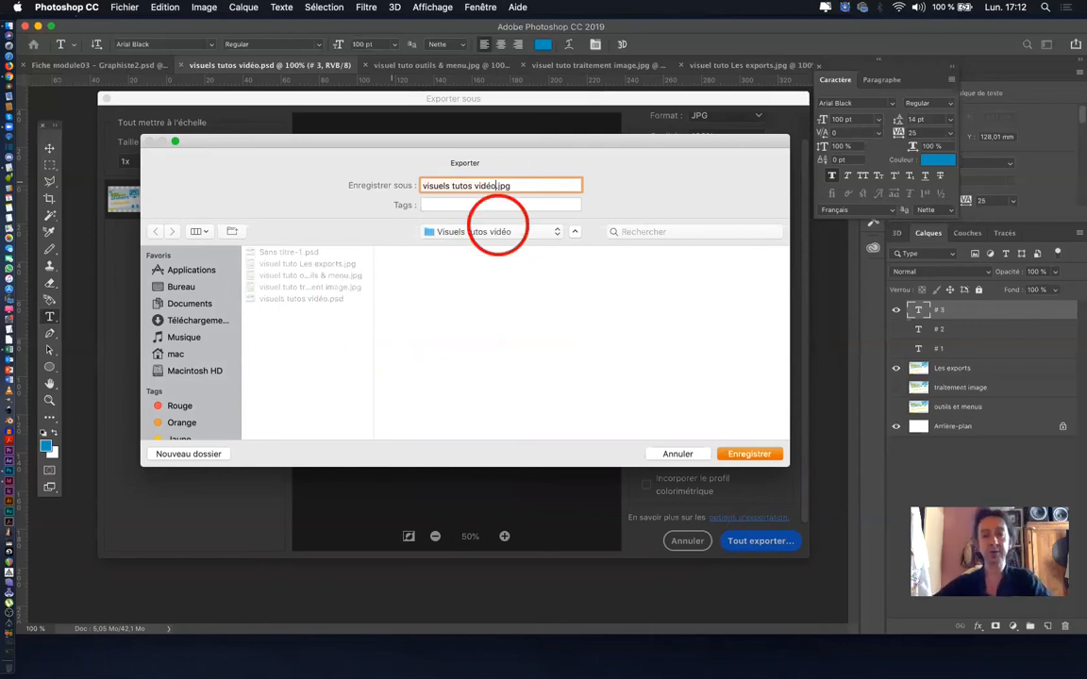
{"action": "type", "text": "2"}
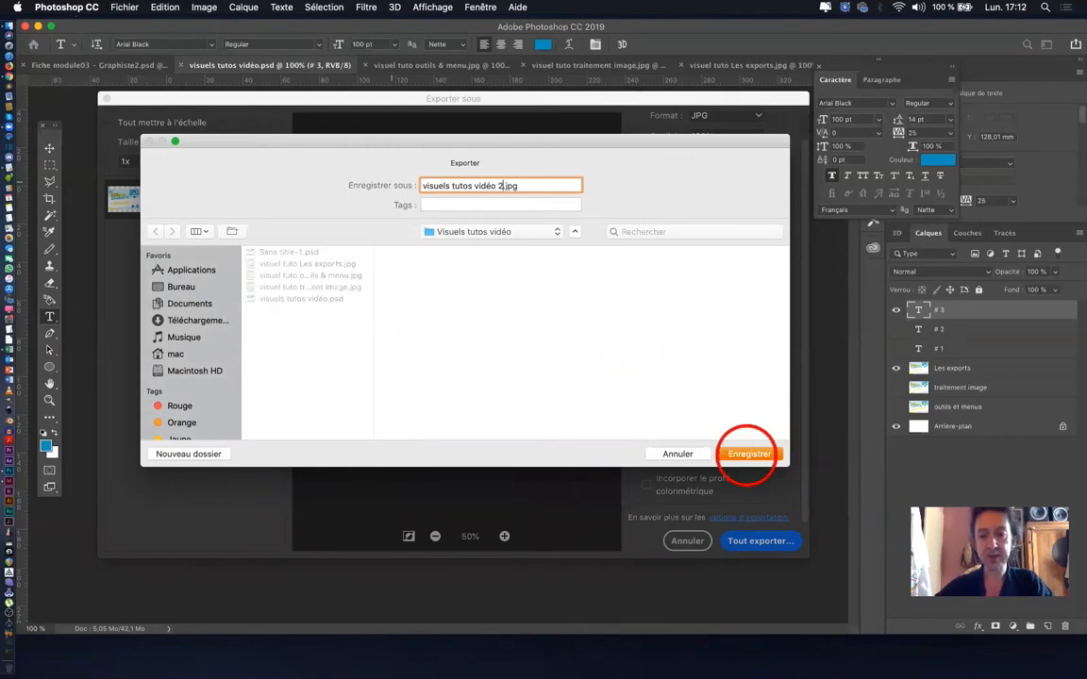
{"action": "key", "text": "BackSpace"}
{"action": "key", "text": "BackSpace"}
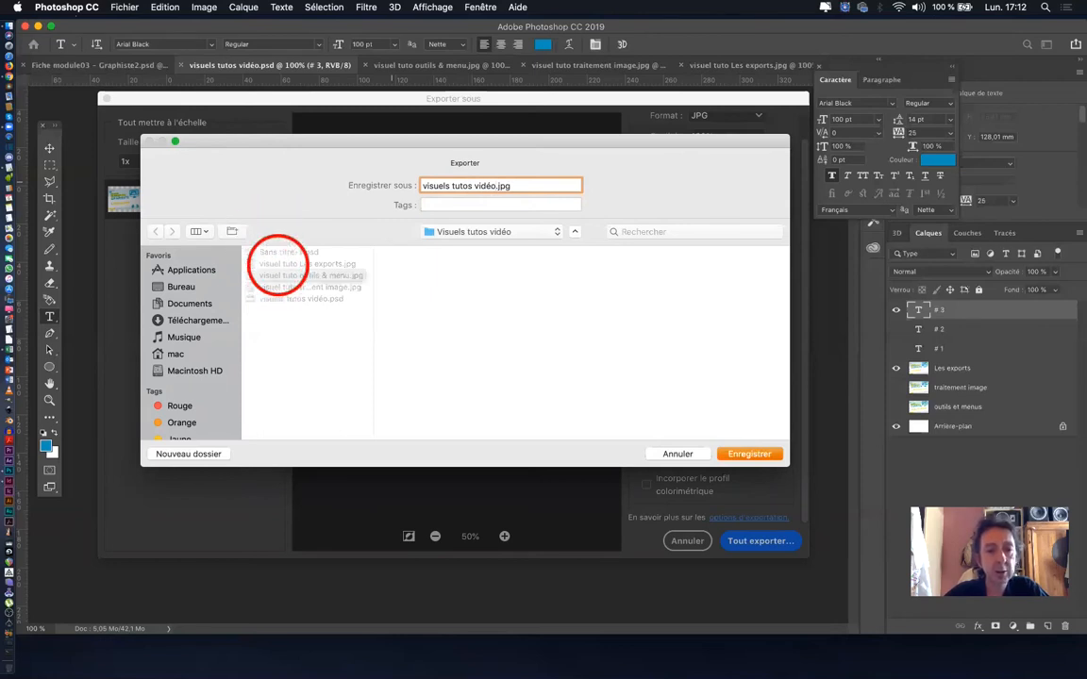
- Save the exported image as "visuel tuto Les exports 2.jpg" in the Visuels tutos vidéo folder
{"action": "left_click", "coordinate": [292, 263]}
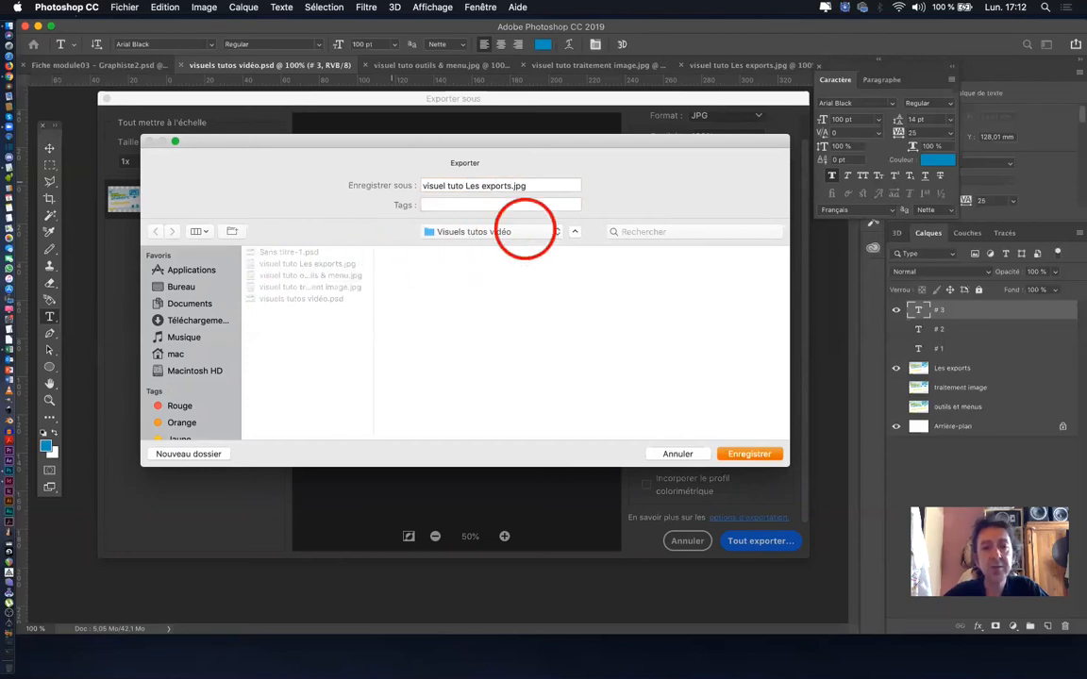
{"action": "left_click", "coordinate": [511, 184]}
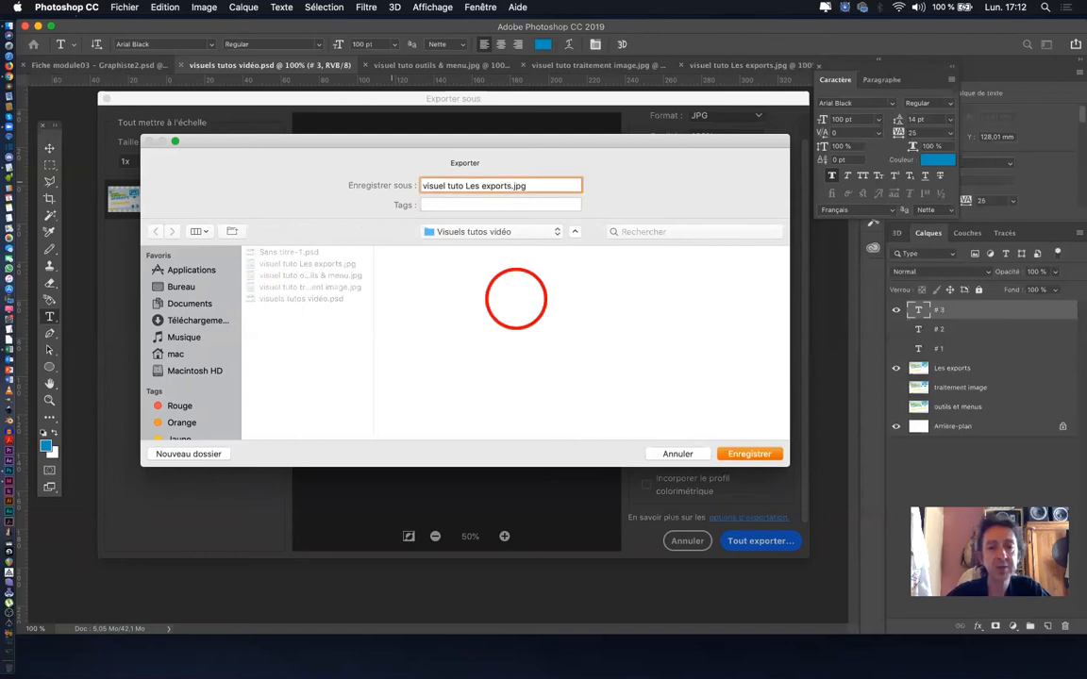
{"action": "type", "text": "2"}
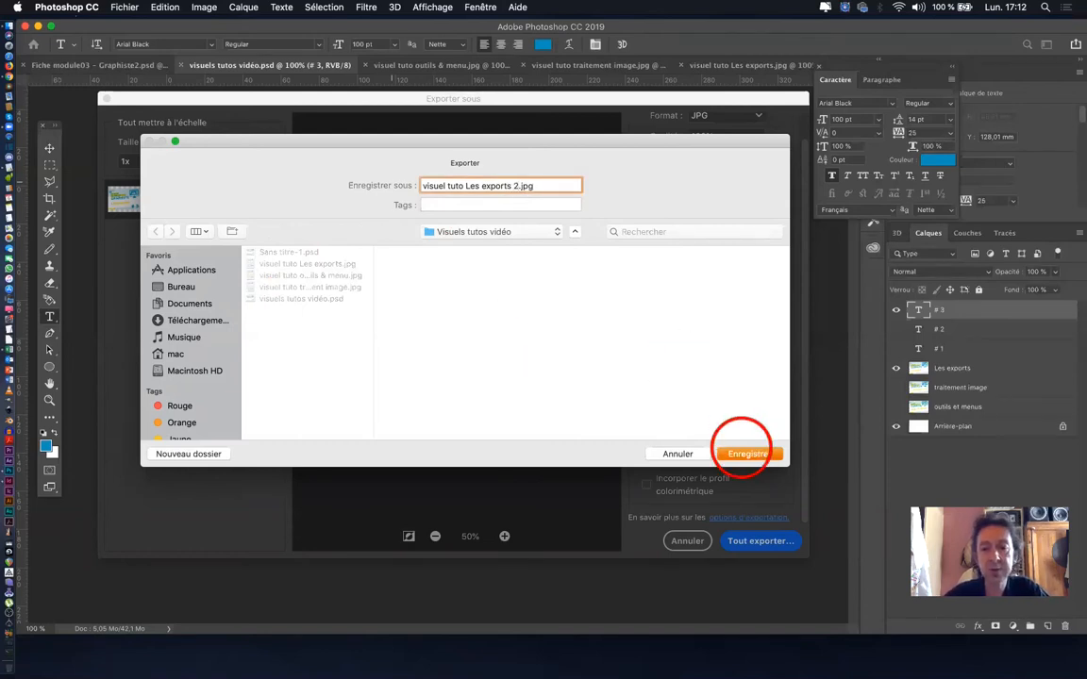
{"action": "left_click", "coordinate": [749, 454]}
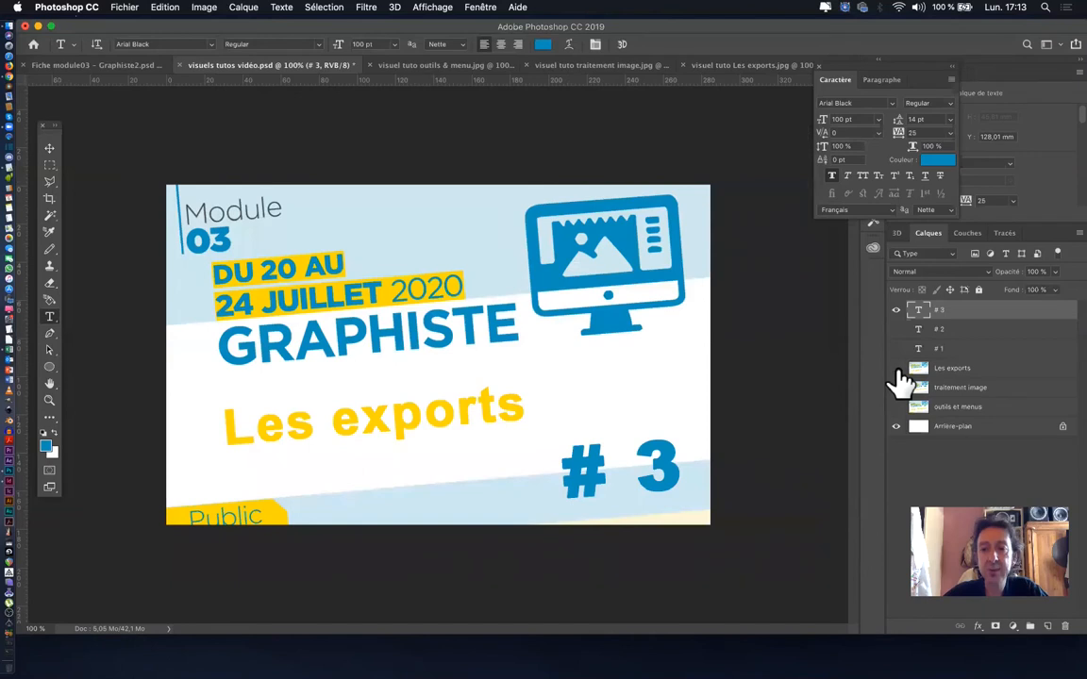
- Hide the "Les exports" and "# 3" layers and show the "traitement image" and "# 2" layers instead
{"action": "left_click", "coordinate": [897, 369]}
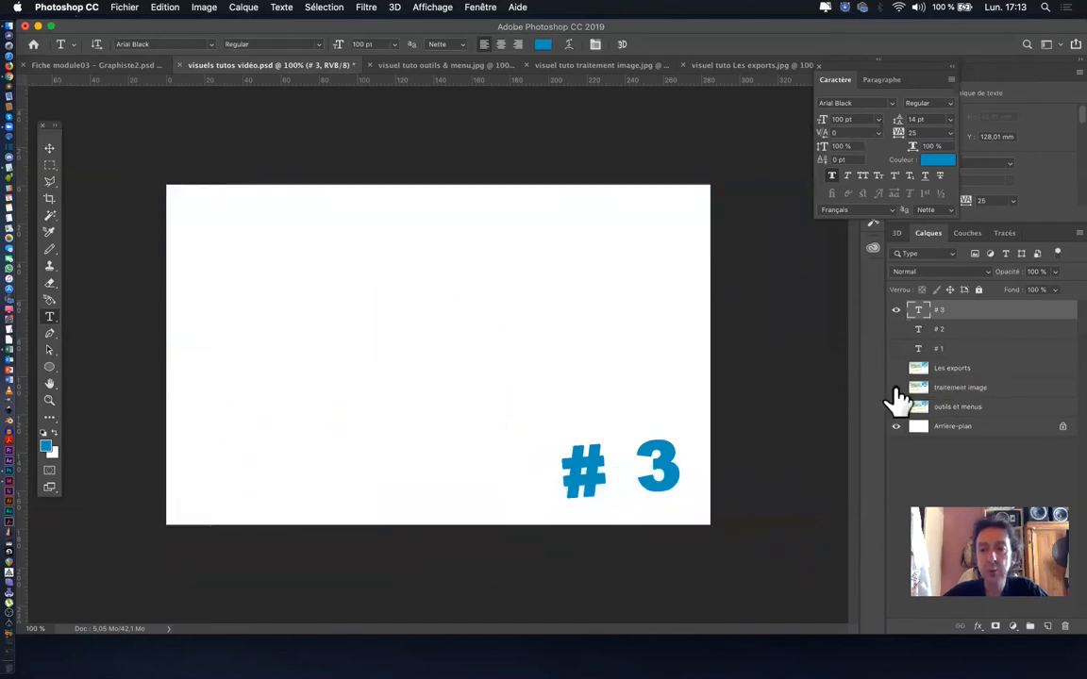
{"action": "left_click", "coordinate": [896, 390]}
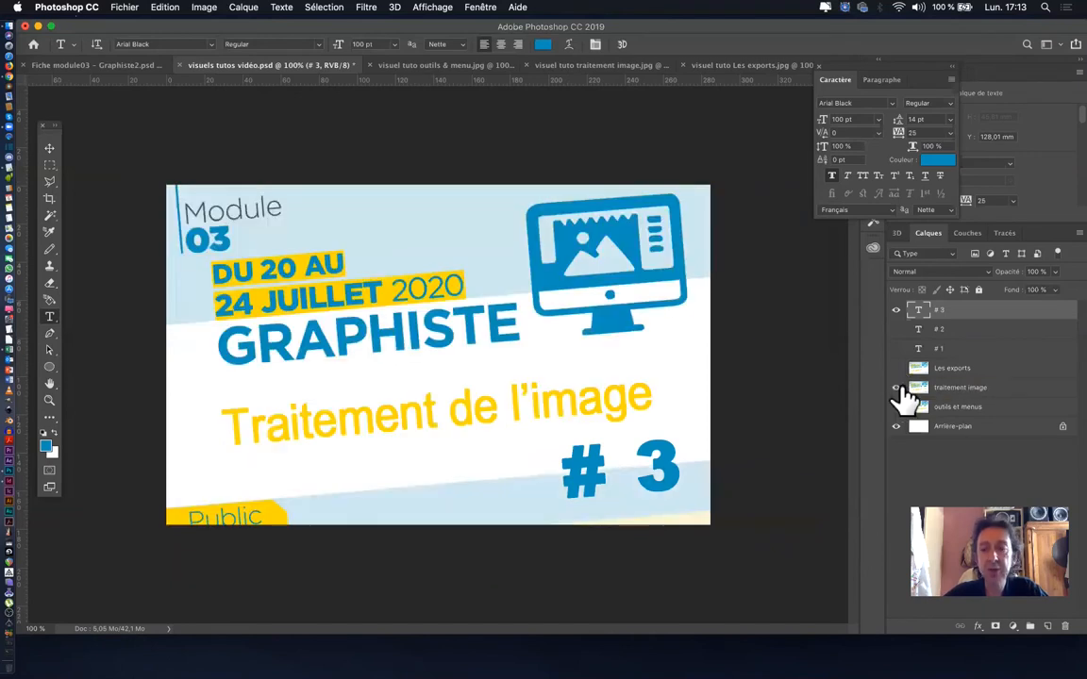
{"action": "left_click", "coordinate": [896, 329]}
{"action": "left_click", "coordinate": [896, 310]}
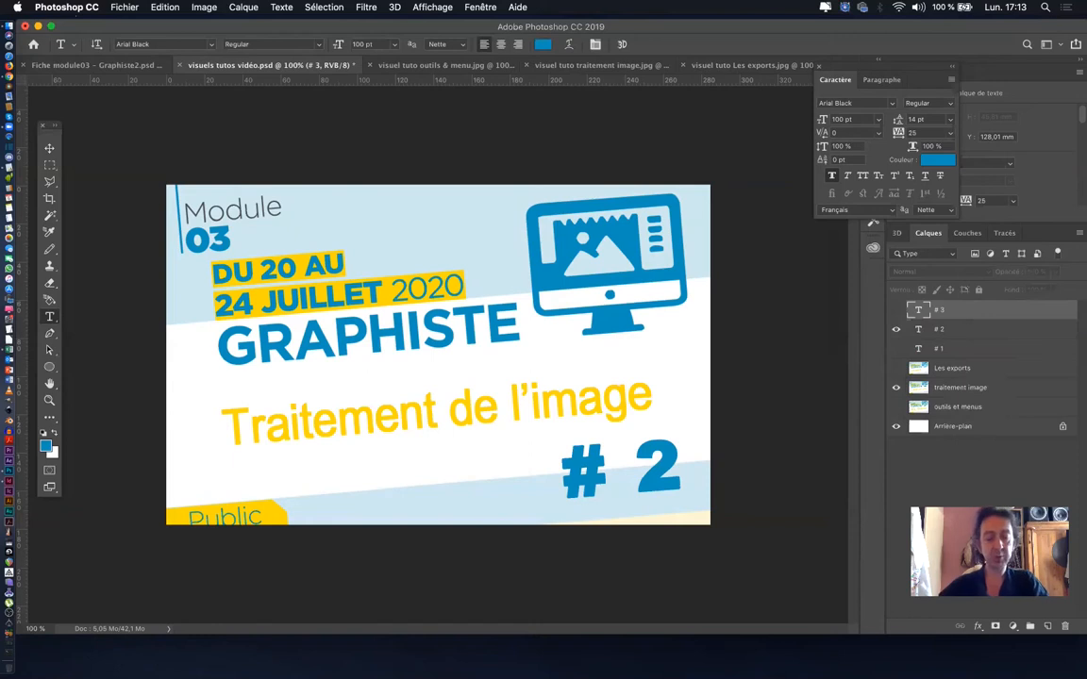
- Export the "Traitement de l'image" # 2 visual as a JPG named "visuel tuto traitement image 2.jpg" in the Visuels tutos vidéo folder
{"action": "left_click", "coordinate": [125, 8]}
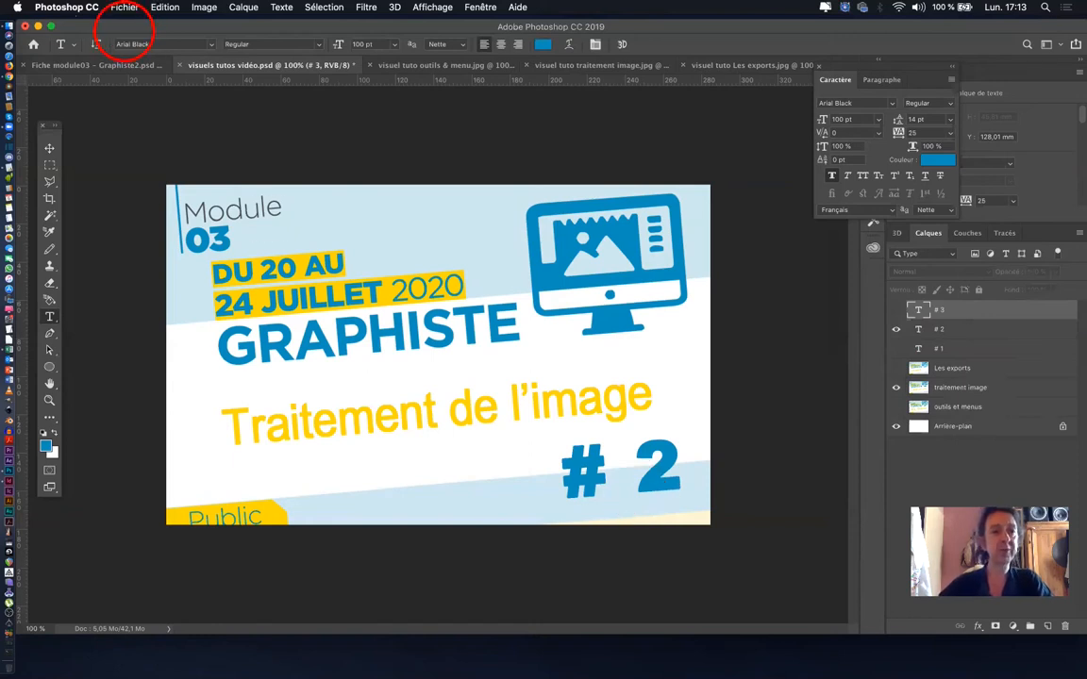
{"action": "left_click", "coordinate": [123, 9]}
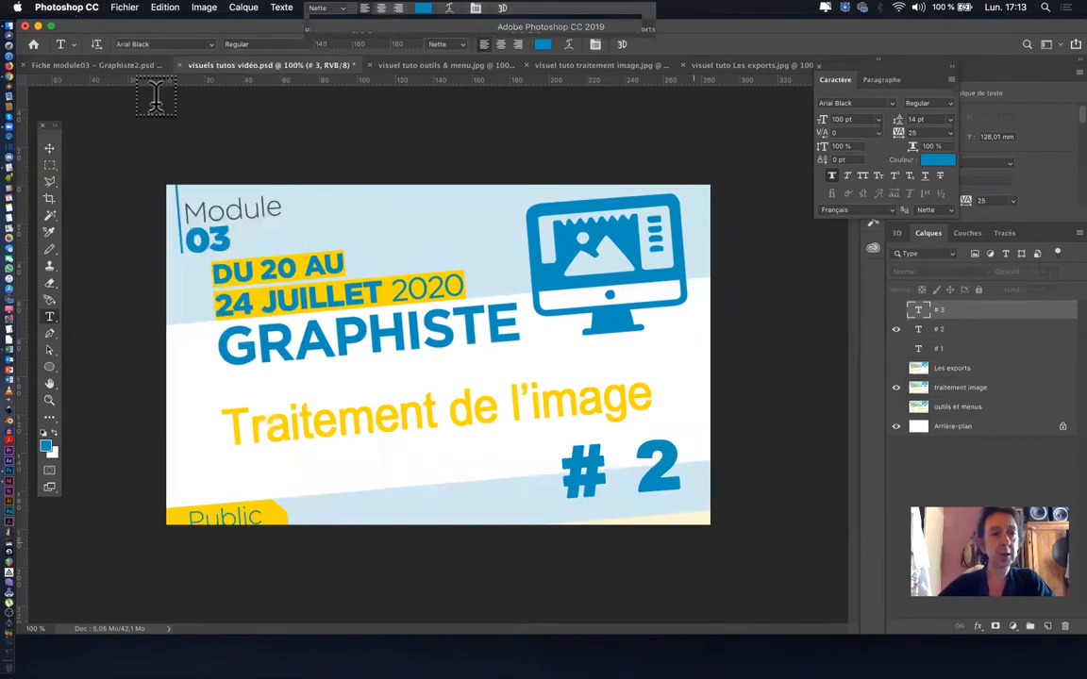
{"action": "left_click", "coordinate": [123, 8]}
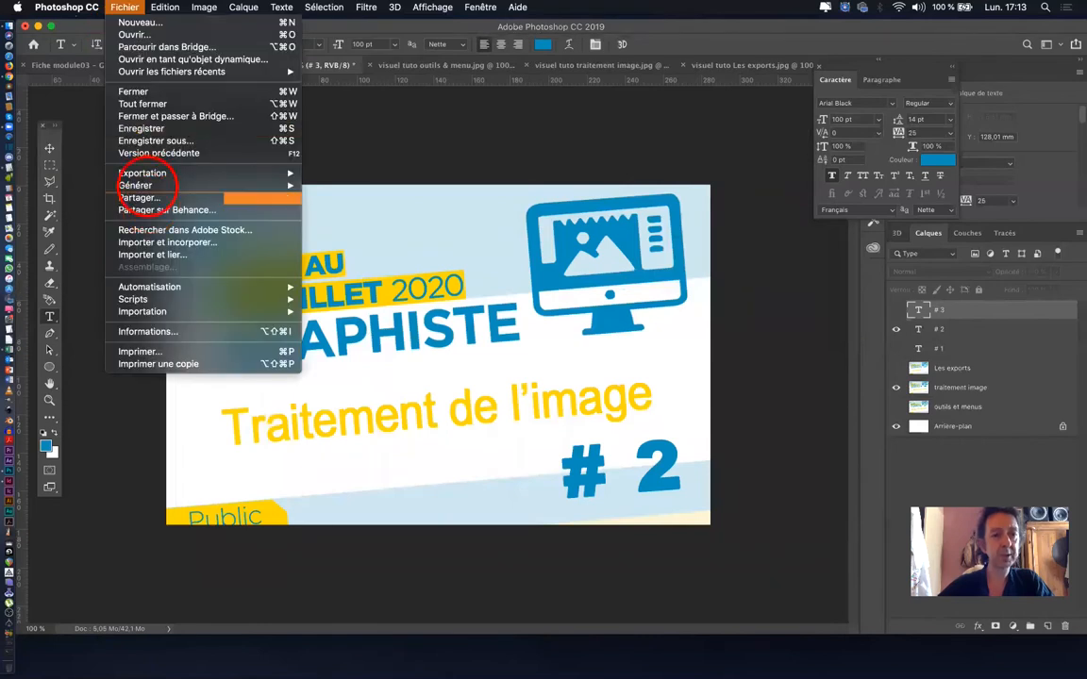
{"action": "mouse_move", "coordinate": [141, 172]}
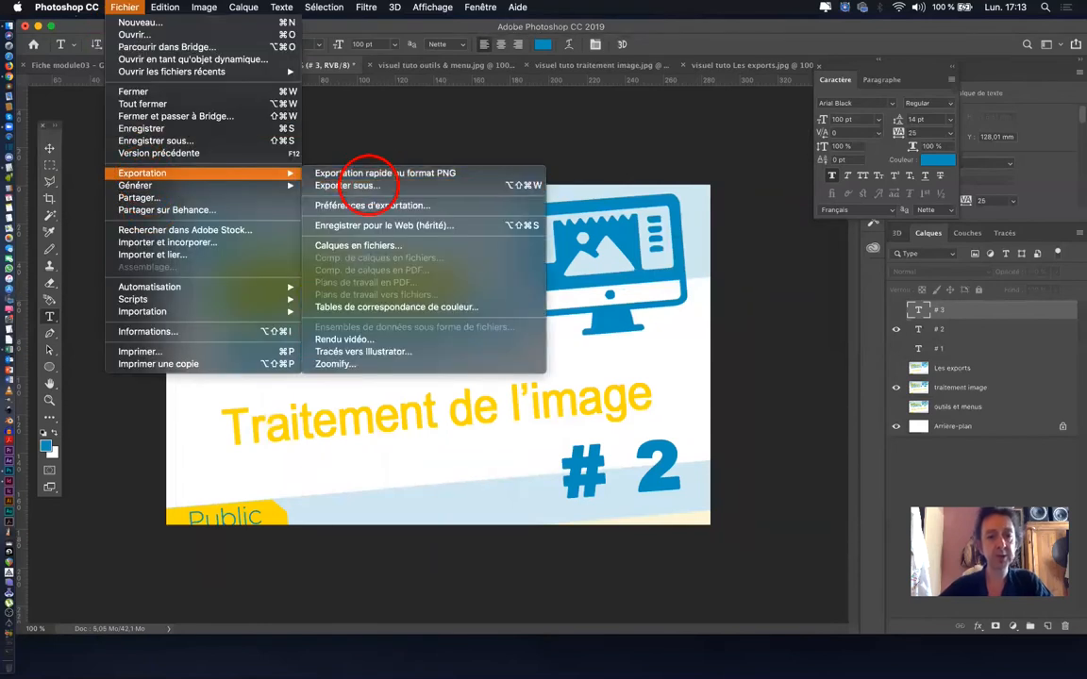
{"action": "left_click", "coordinate": [370, 181]}
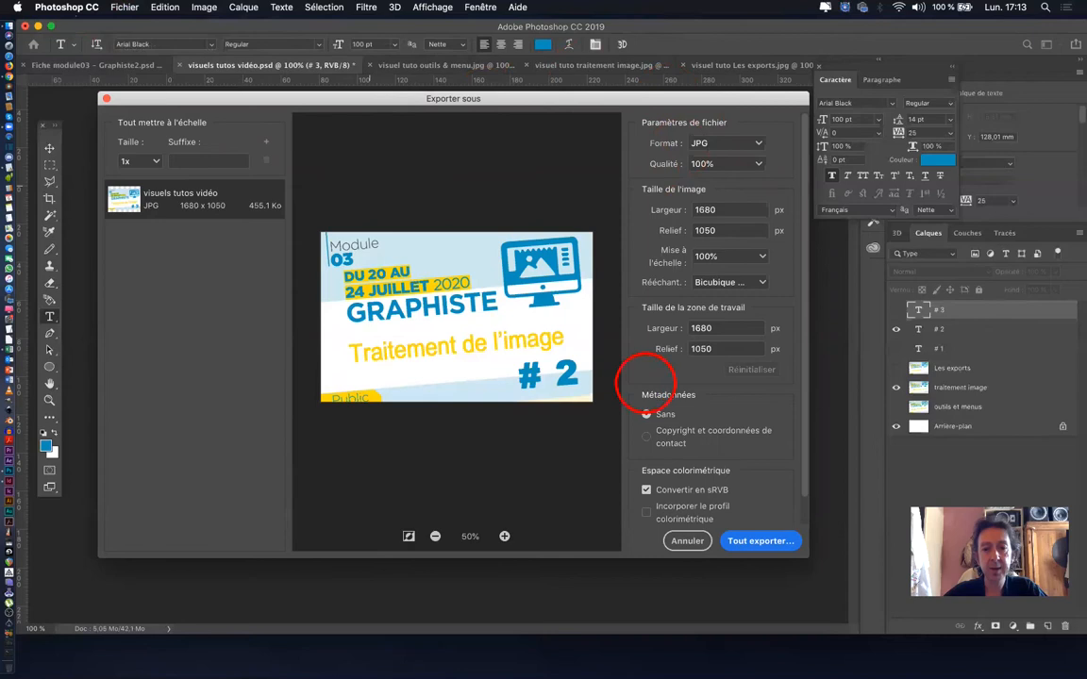
{"action": "left_click", "coordinate": [754, 543]}
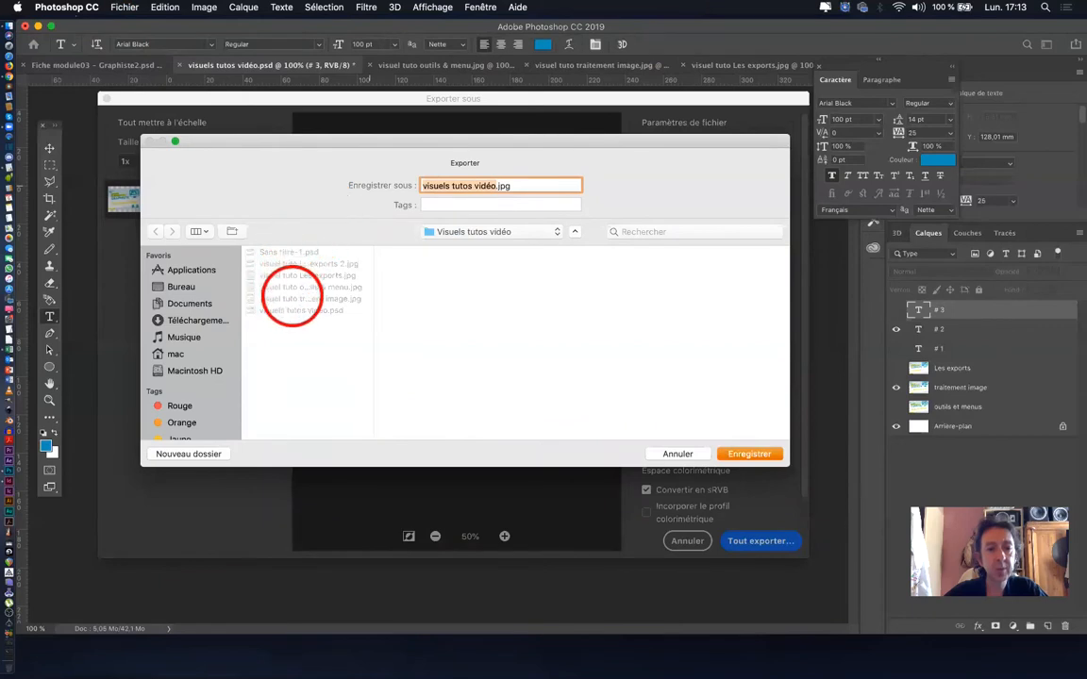
{"action": "left_click", "coordinate": [293, 298]}
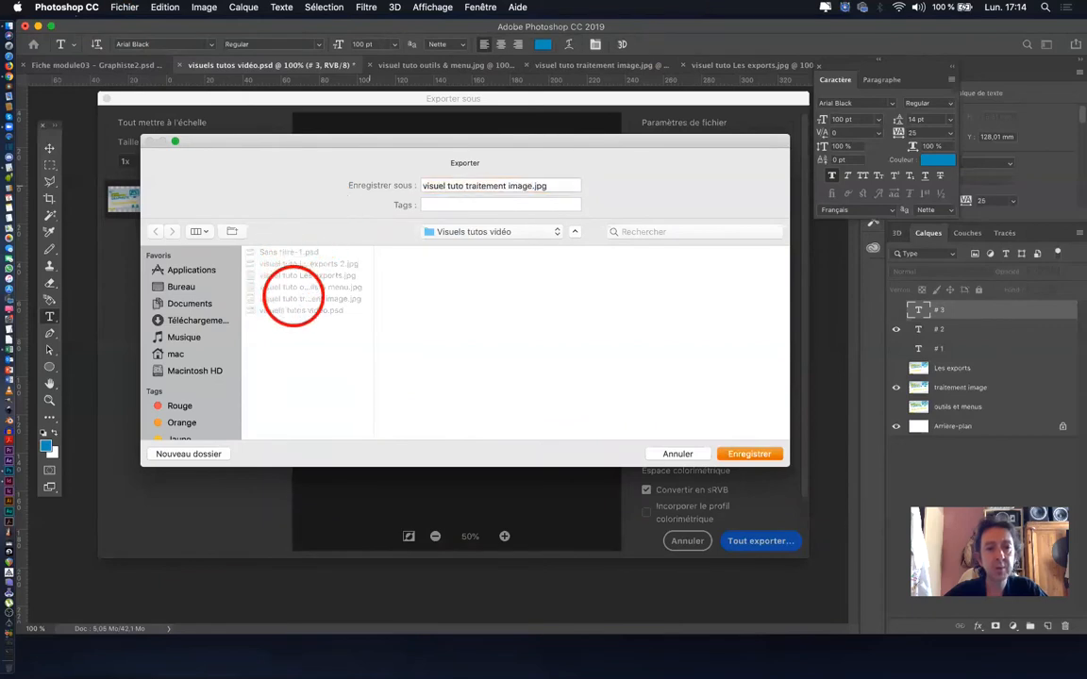
{"action": "left_click", "coordinate": [533, 184]}
{"action": "type", "text": "2"}
{"action": "left_click", "coordinate": [745, 454]}
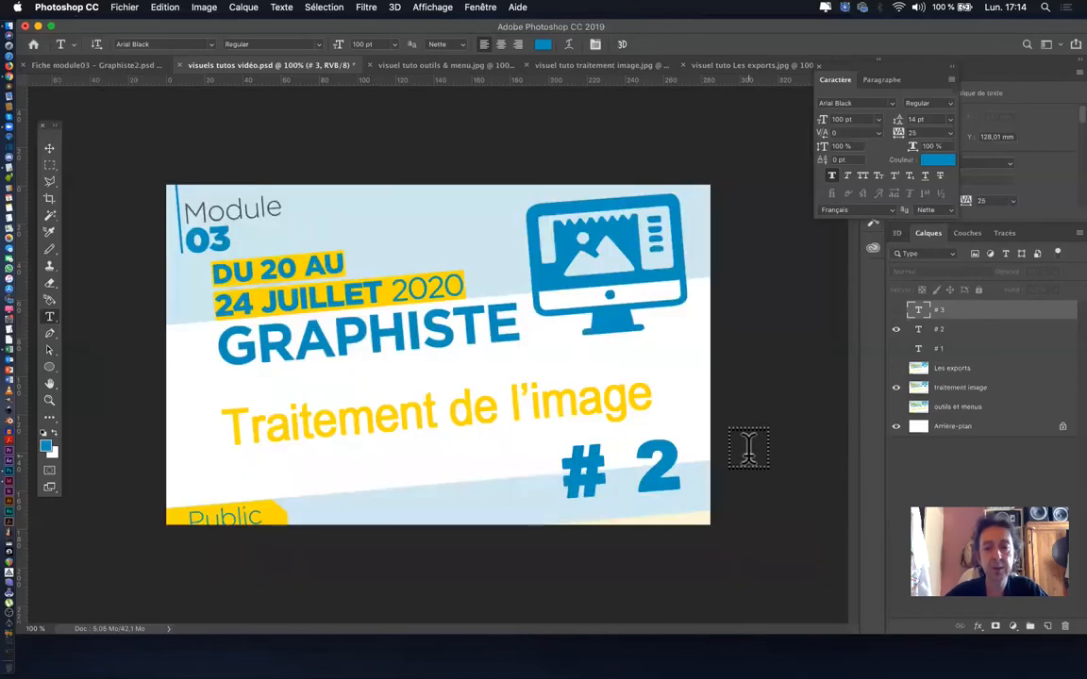
- Show the "outils et menus" and "# 1" layers and hide the "traitement image" and "# 2" layers
{"action": "left_click", "coordinate": [896, 407]}
{"action": "left_click", "coordinate": [895, 387]}
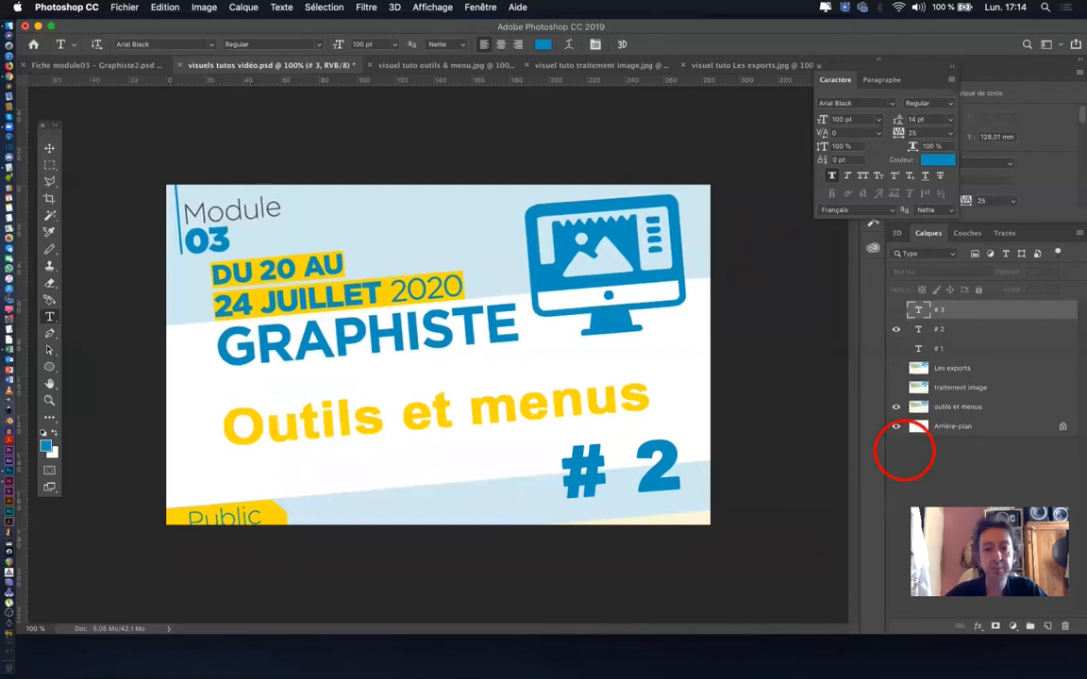
{"action": "left_click", "coordinate": [895, 331]}
{"action": "left_click", "coordinate": [895, 348]}
- Export the "Outils et menus" # 1 visual as a JPG, basing its name on the existing "visuel tuto outils & menu.jpg"
{"action": "left_click", "coordinate": [124, 6]}
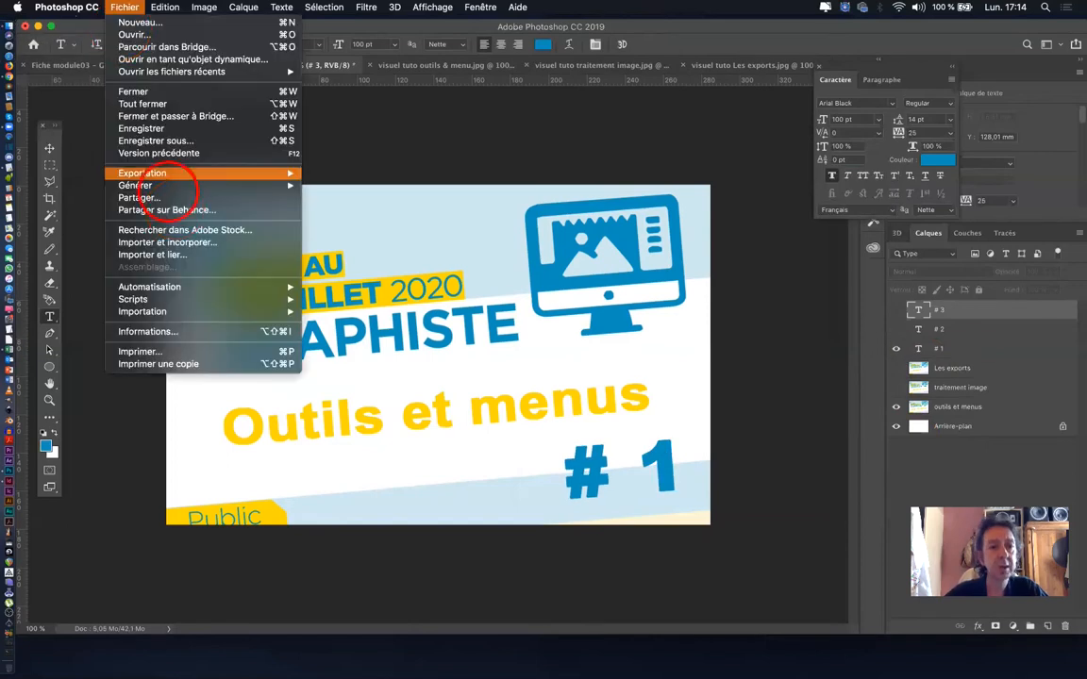
{"action": "mouse_move", "coordinate": [189, 173]}
{"action": "left_click", "coordinate": [357, 180]}
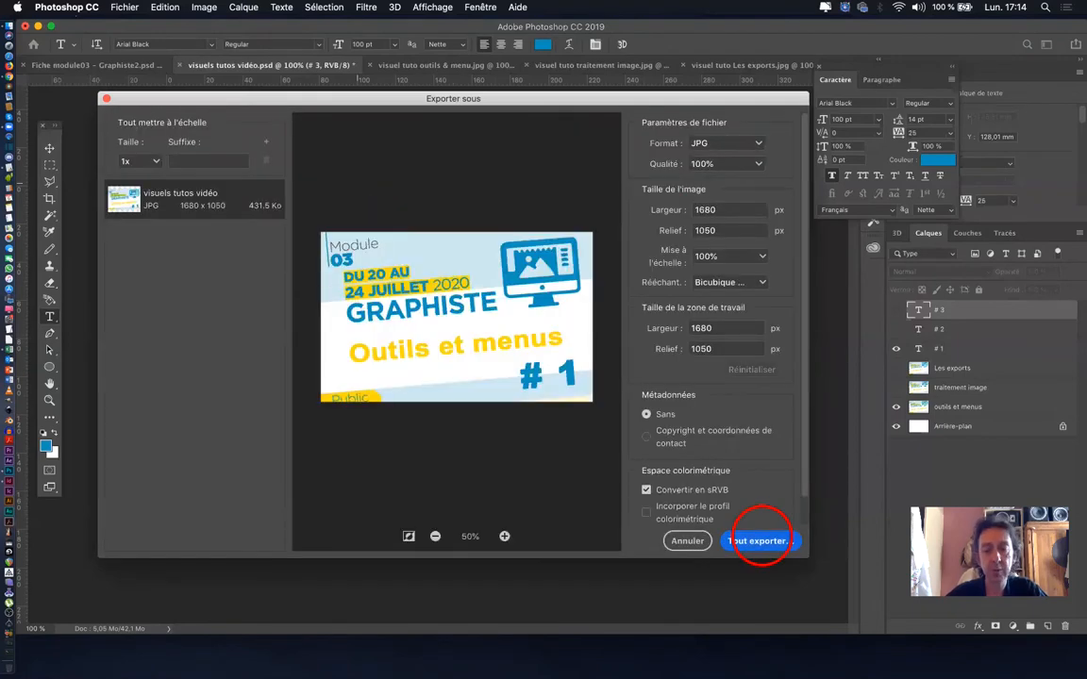
{"action": "left_click", "coordinate": [759, 540]}
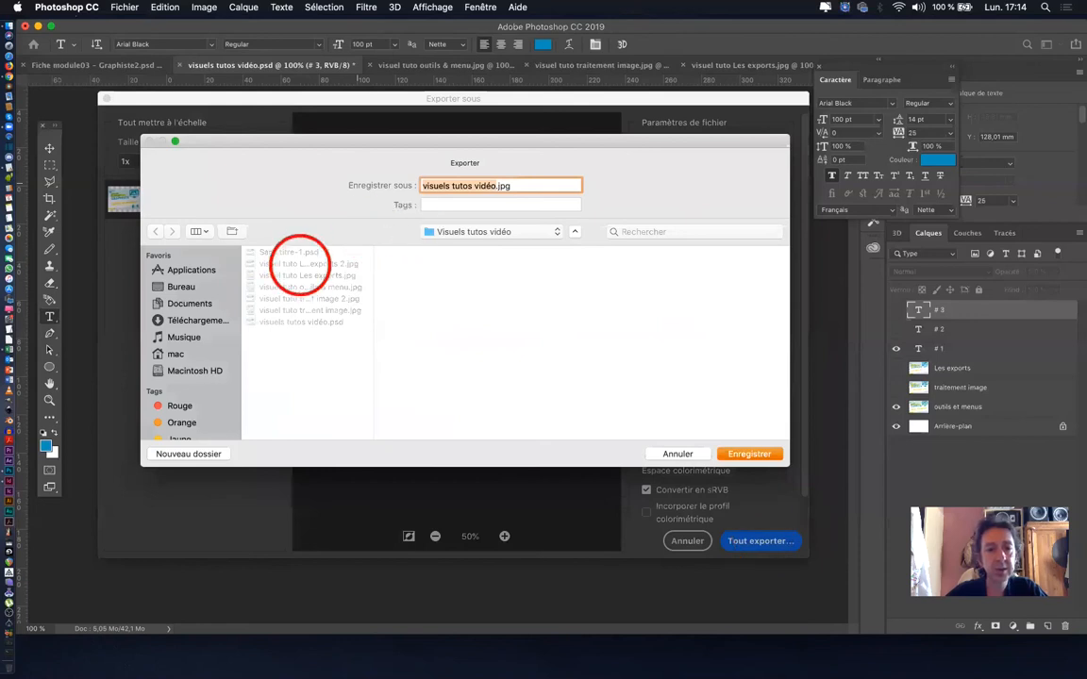
{"action": "left_click", "coordinate": [305, 286]}
{"action": "left_click", "coordinate": [443, 188]}
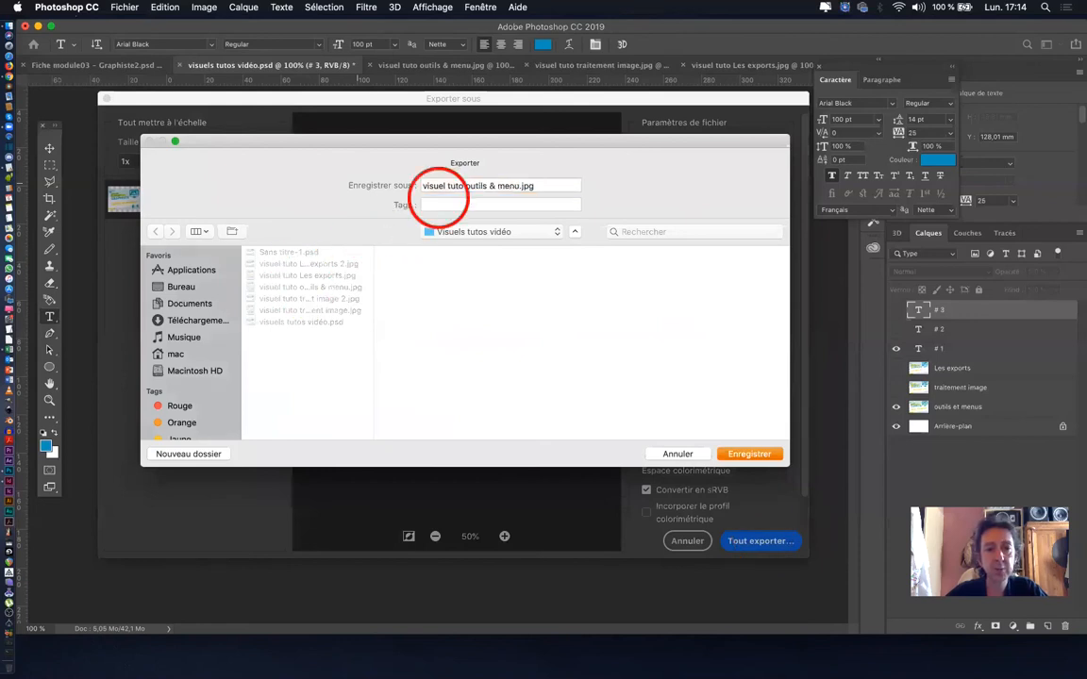
{"action": "left_click", "coordinate": [522, 185]}
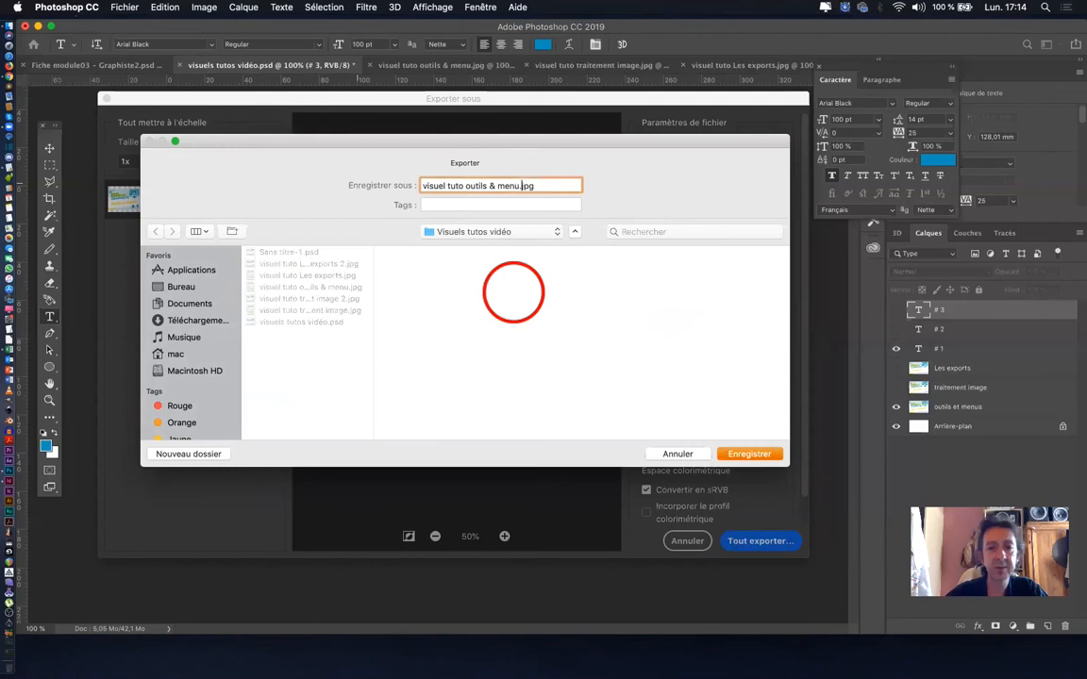
{"action": "left_click", "coordinate": [749, 454]}
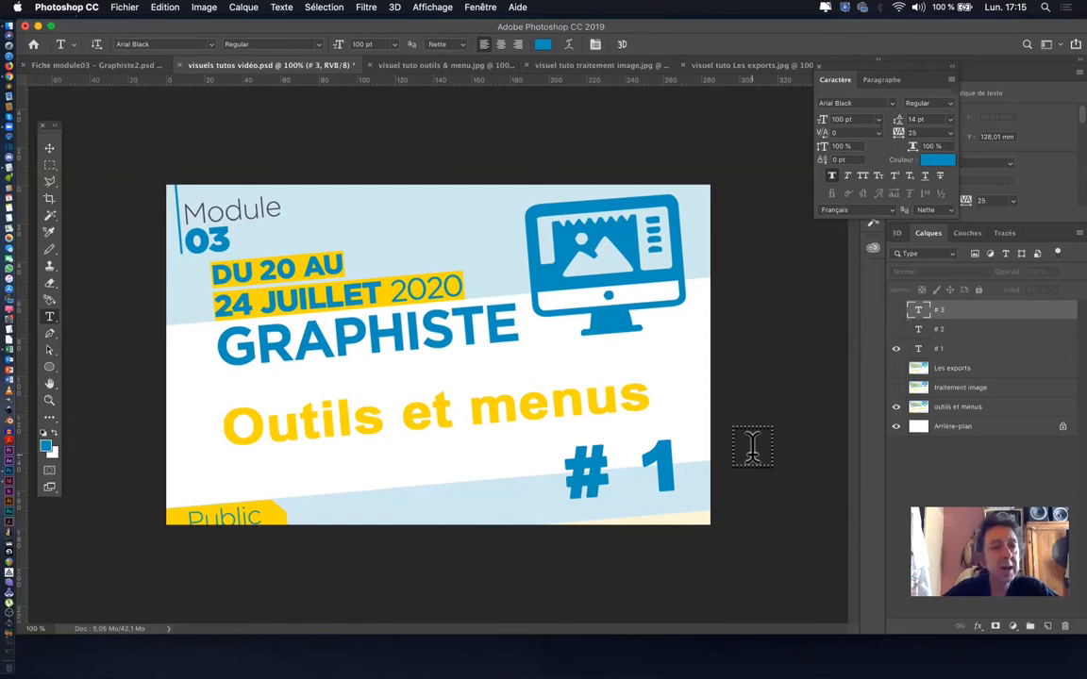
- Open the Export As options again for the "Outils et menus" # 1 visual
{"action": "left_click", "coordinate": [124, 7]}
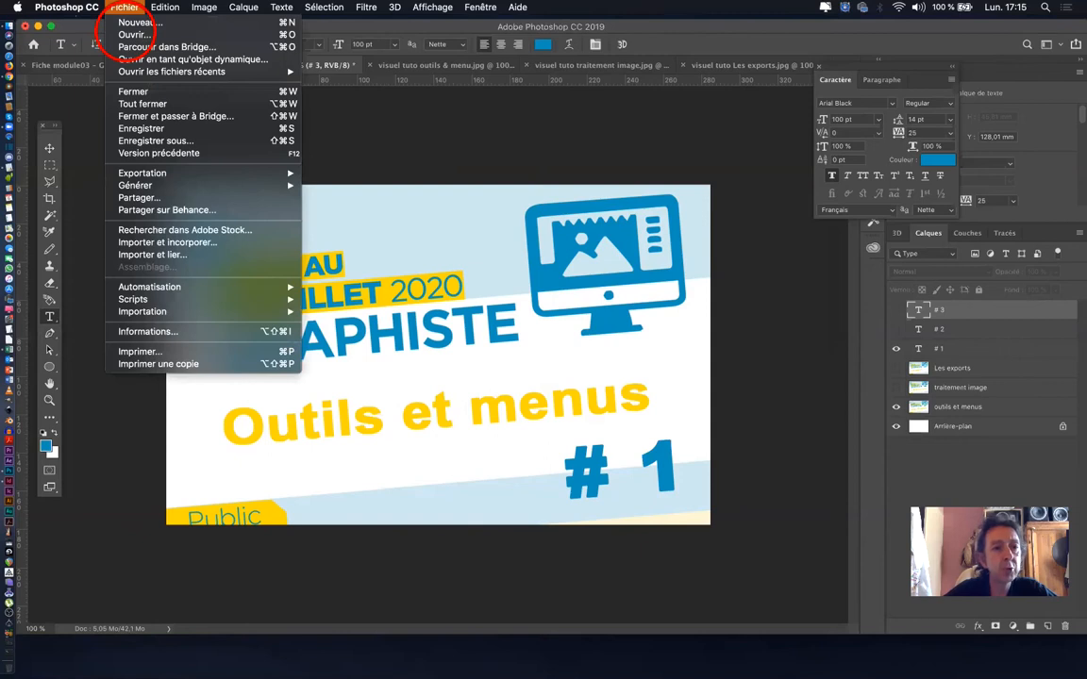
{"action": "mouse_move", "coordinate": [165, 172]}
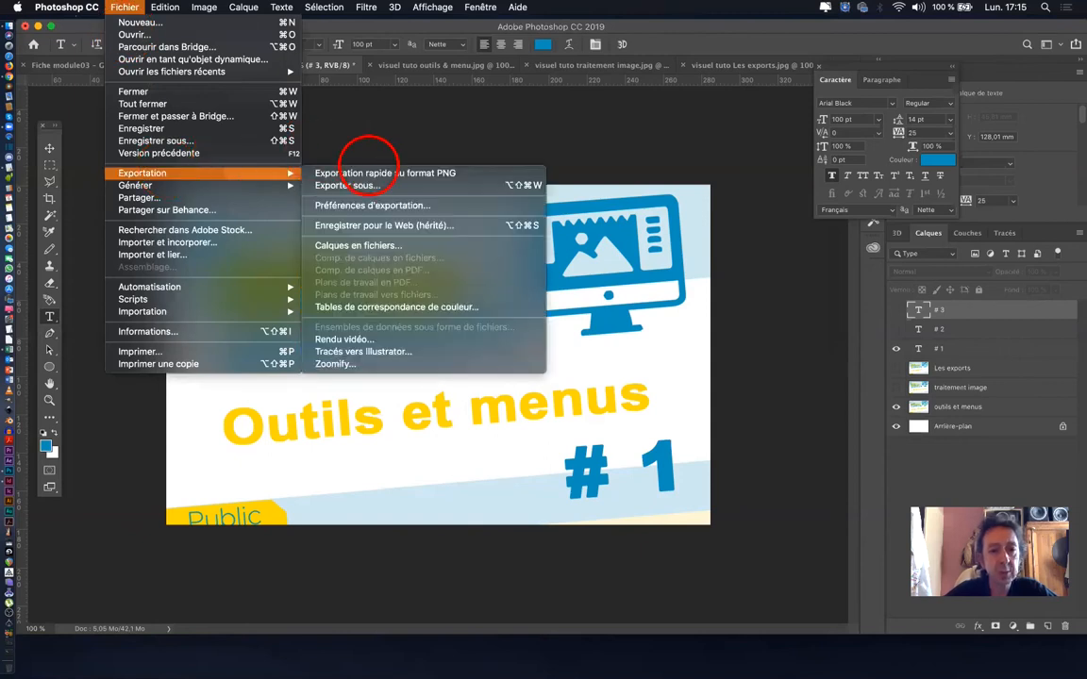
{"action": "left_click", "coordinate": [365, 187]}
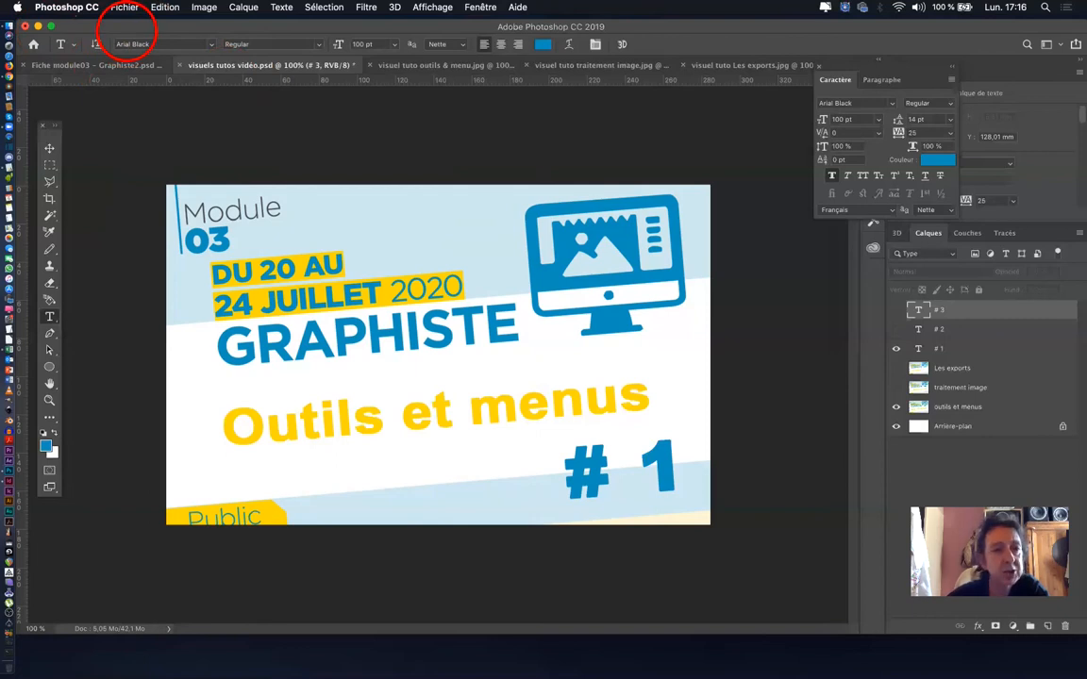
- Save the "Outils et menus" # 1 visual in Photoshop PDF format as "visuel tuto outils & menu 2.pdf" in the Visuels tutos vidéo folder
{"action": "left_click", "coordinate": [124, 8]}
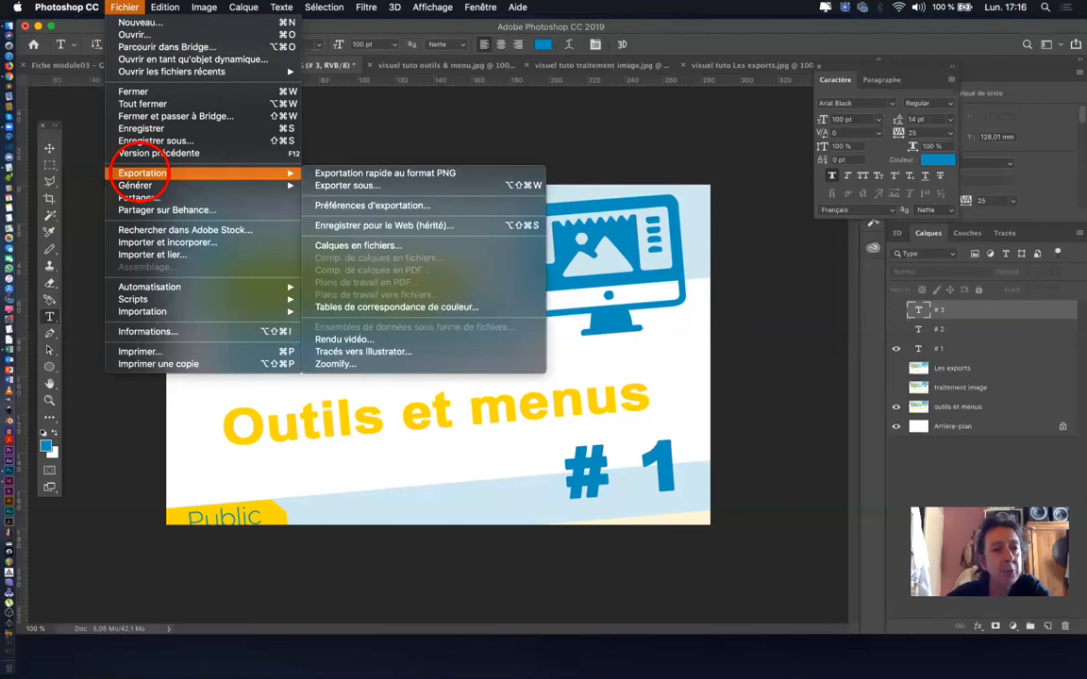
{"action": "left_click", "coordinate": [139, 140]}
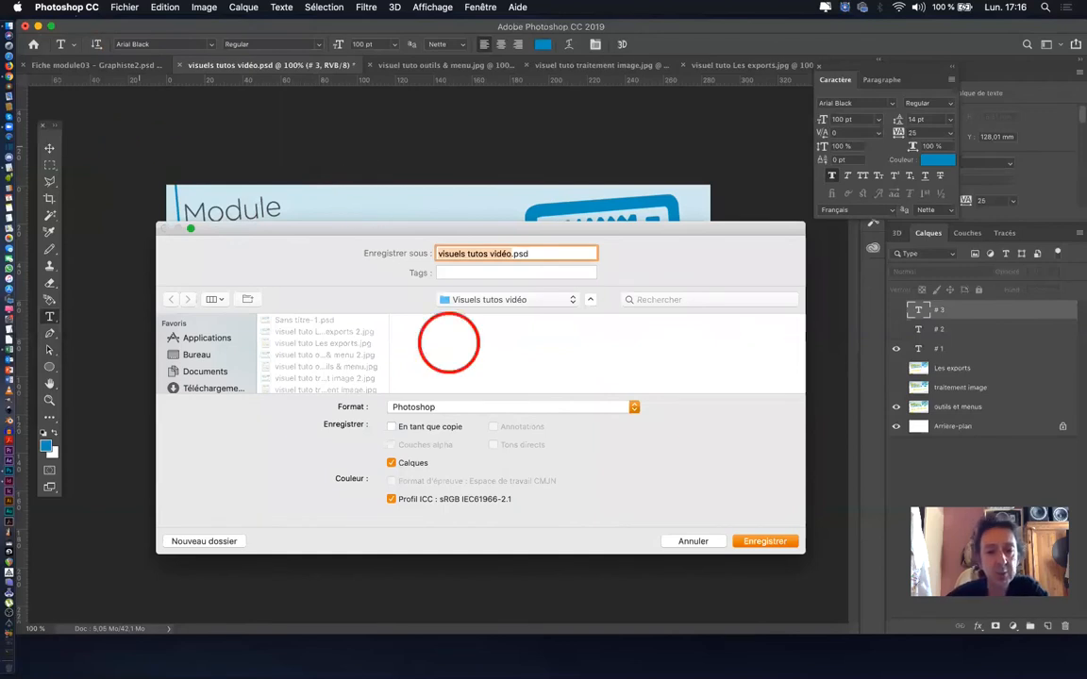
{"action": "left_click", "coordinate": [460, 406]}
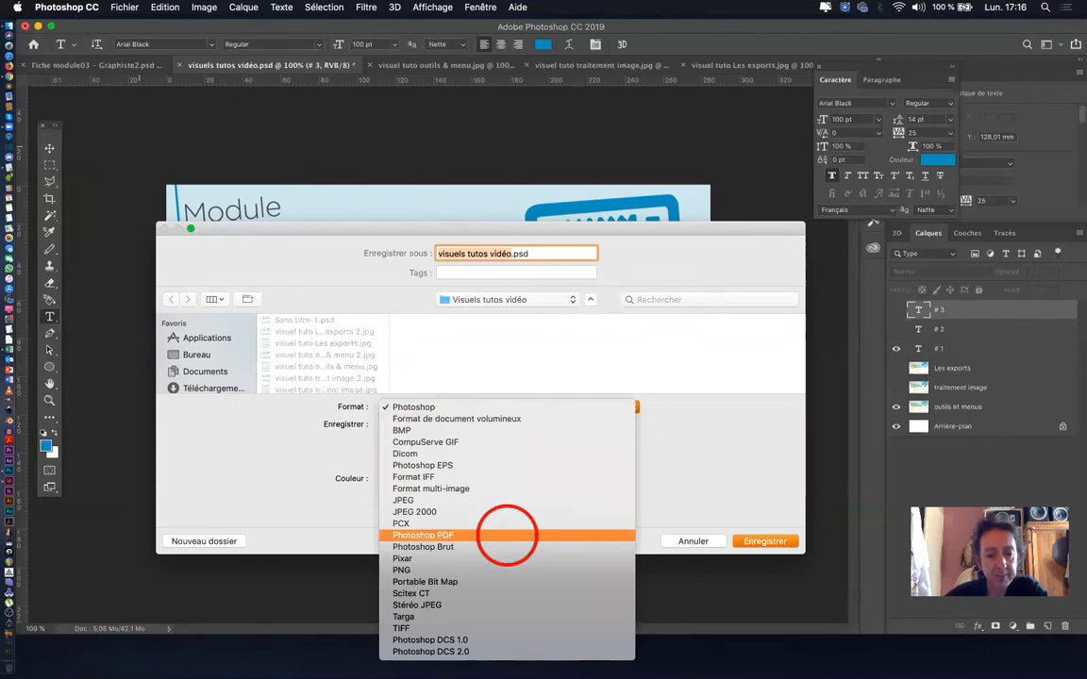
{"action": "left_click", "coordinate": [506, 535]}
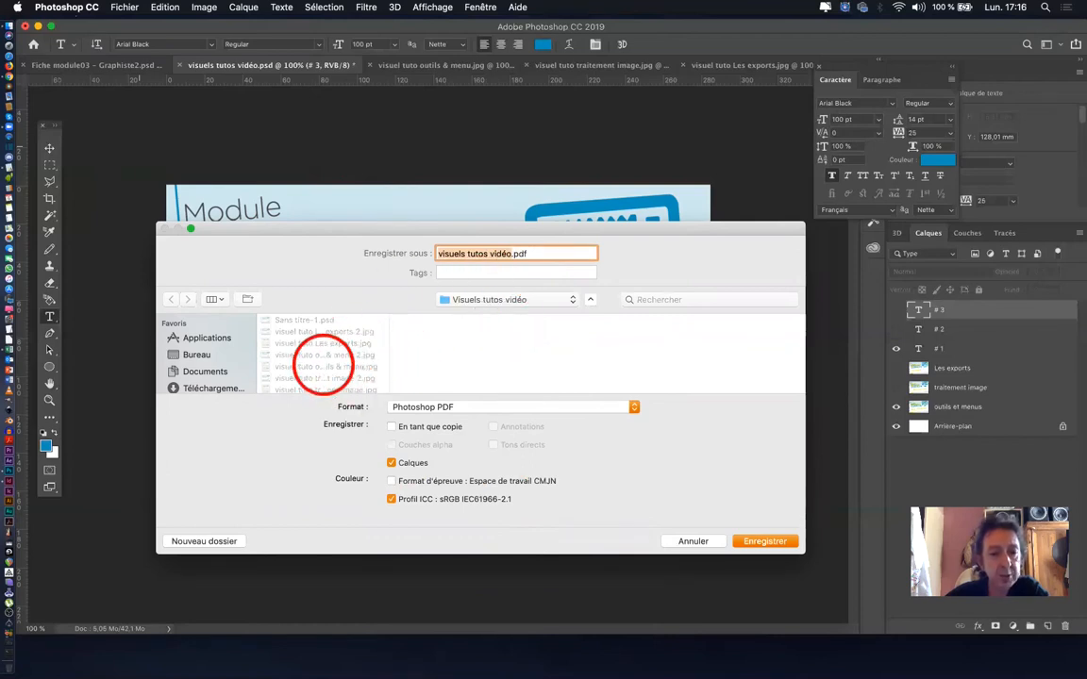
{"action": "left_click", "coordinate": [311, 365]}
{"action": "left_click", "coordinate": [535, 253]}
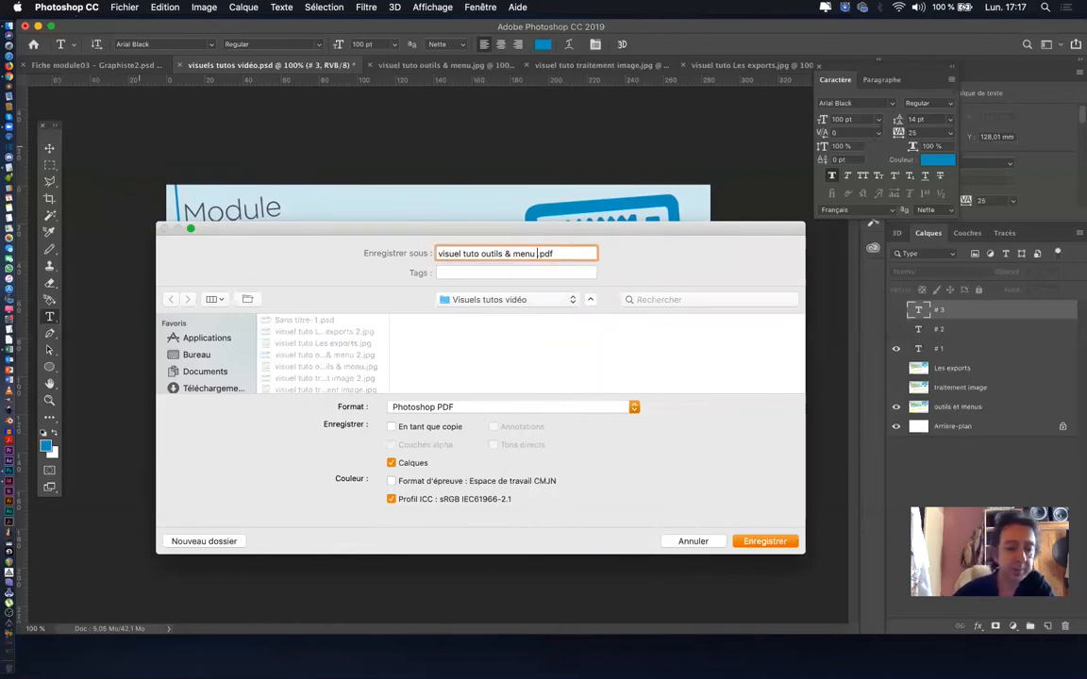
{"action": "type", "text": "2"}
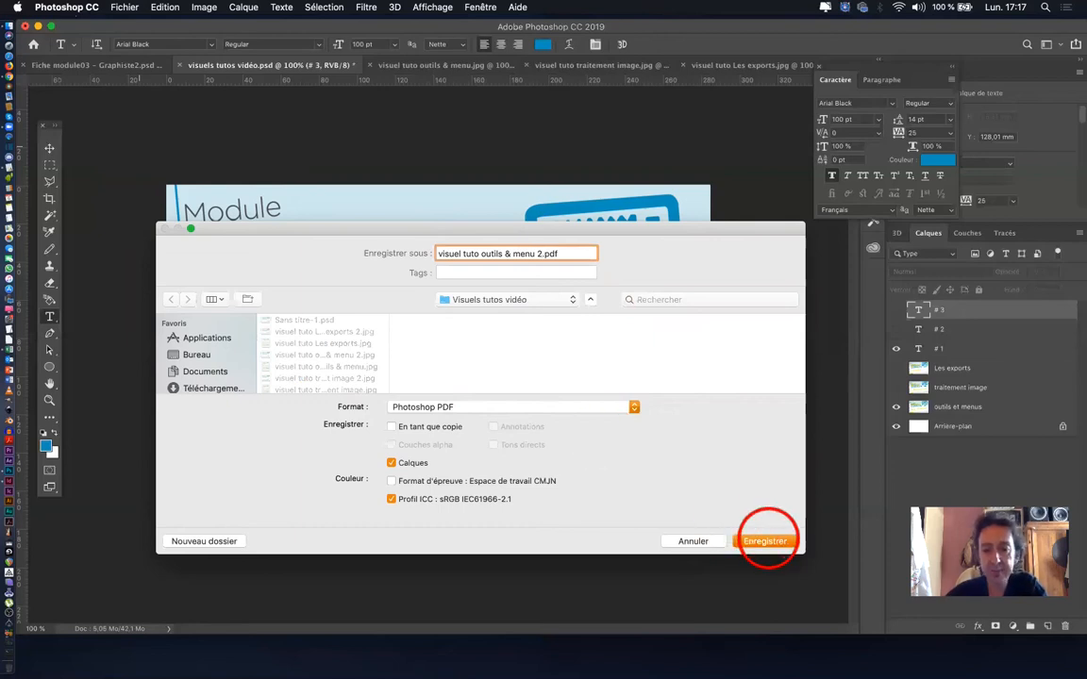
{"action": "left_click", "coordinate": [765, 541]}
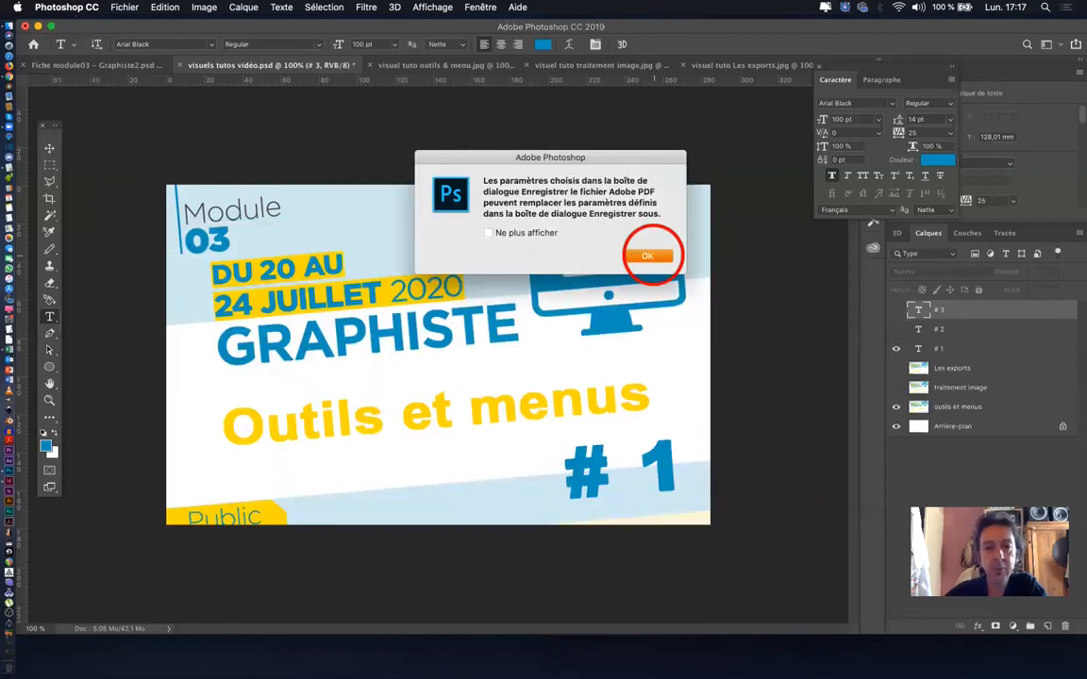
{"action": "left_click", "coordinate": [649, 251]}
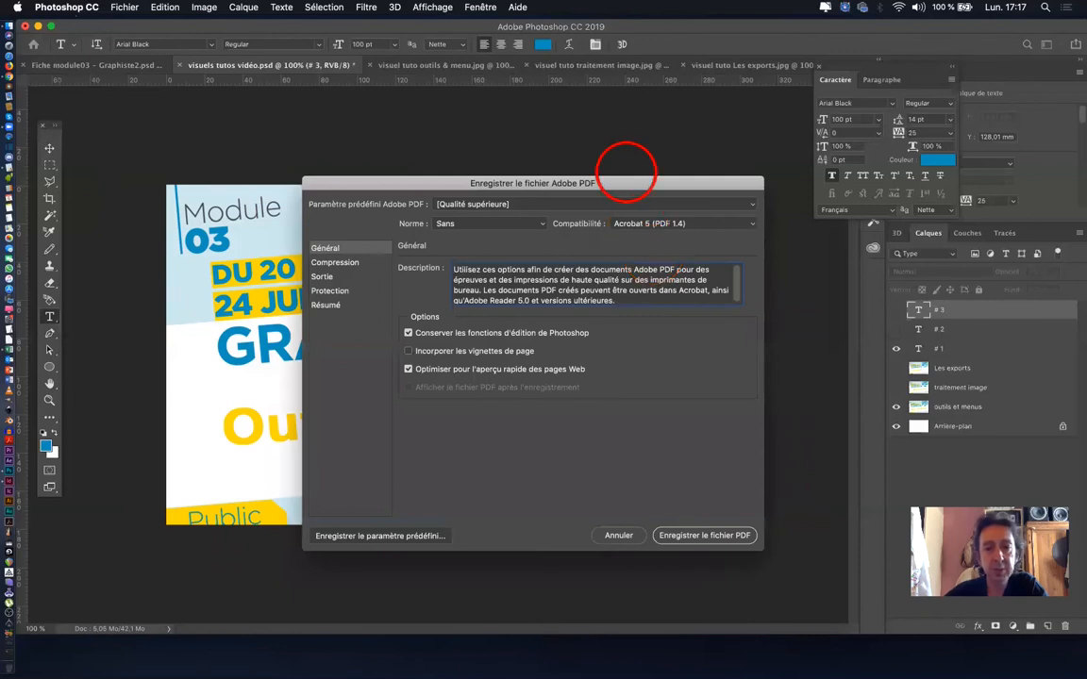
- Keep the [Qualité supérieure] PDF preset, review its compression settings and write the PDF file
{"action": "left_click_drag", "start_coordinate": [628, 179], "coordinate": [649, 125]}
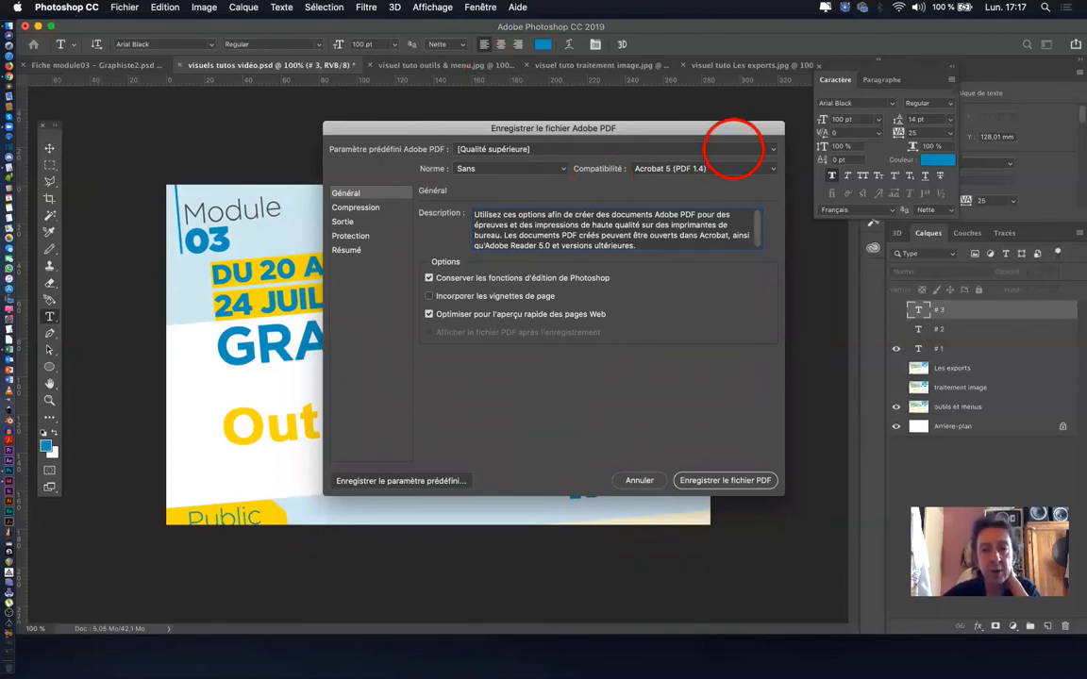
{"action": "left_click", "coordinate": [734, 149]}
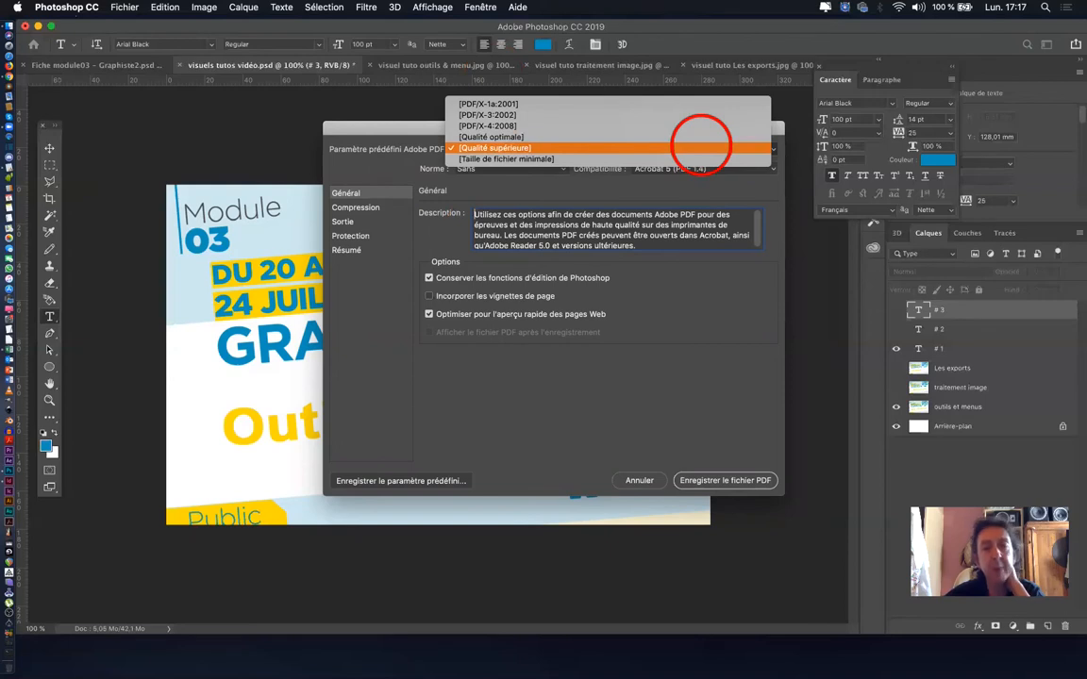
{"action": "left_click", "coordinate": [701, 147]}
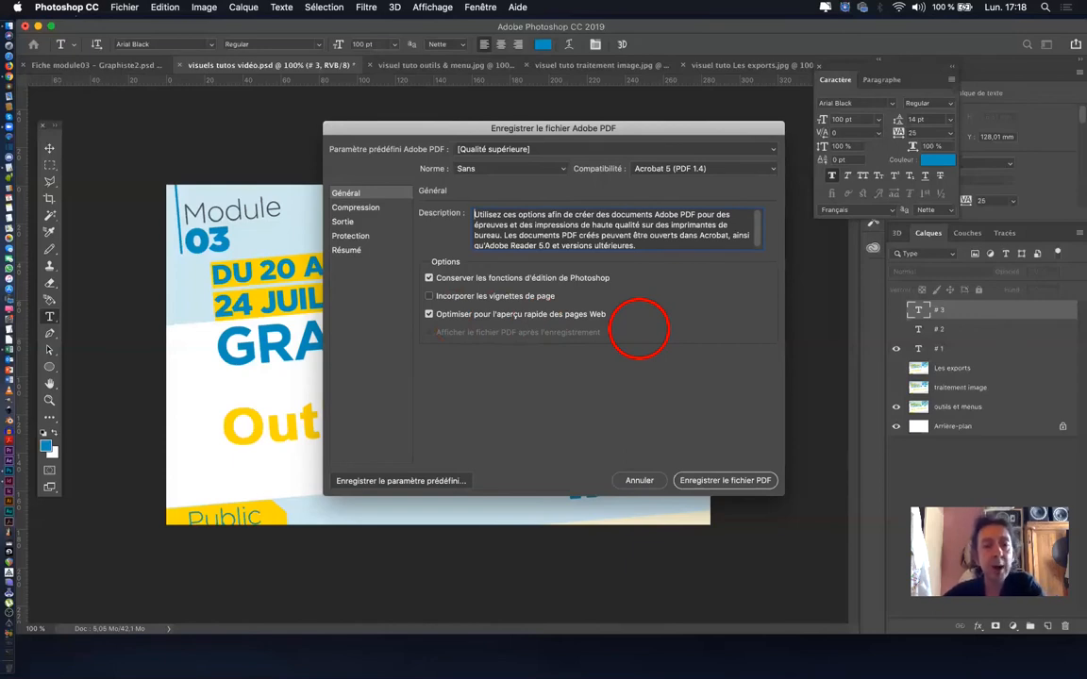
{"action": "left_click", "coordinate": [368, 209]}
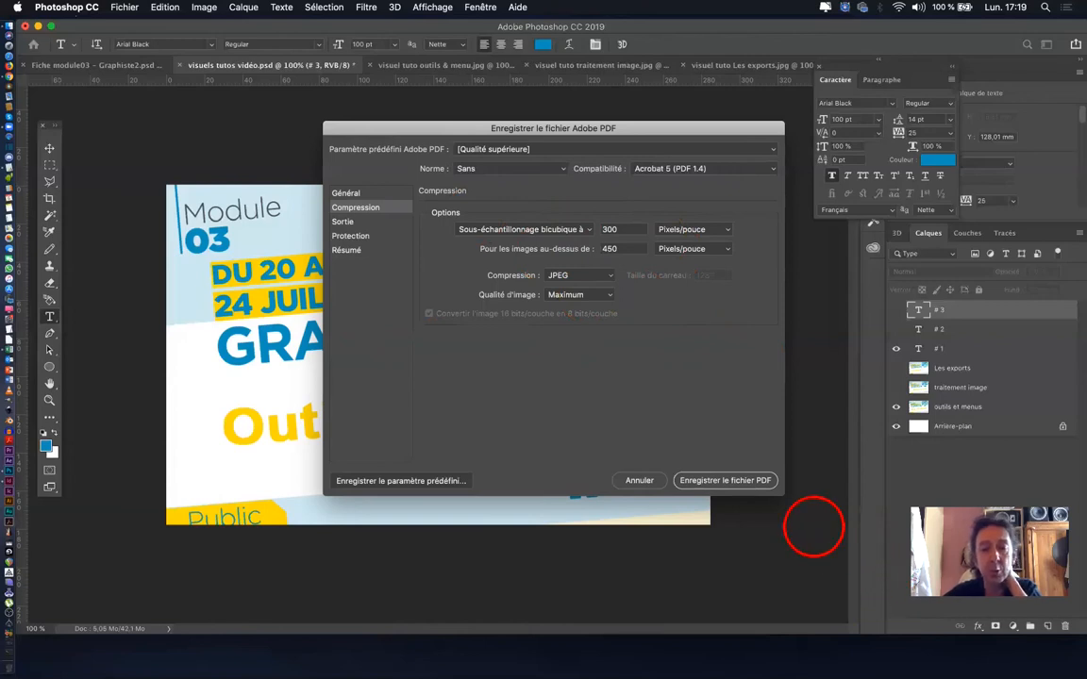
{"action": "left_click", "coordinate": [722, 480]}
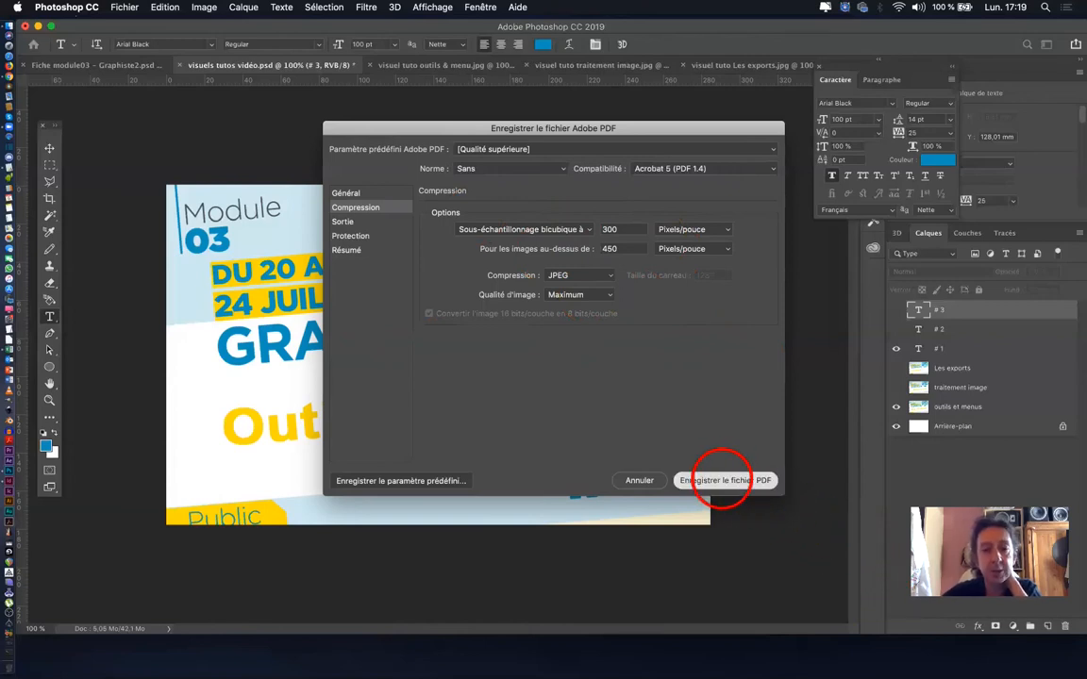
{"action": "left_click", "coordinate": [645, 290]}
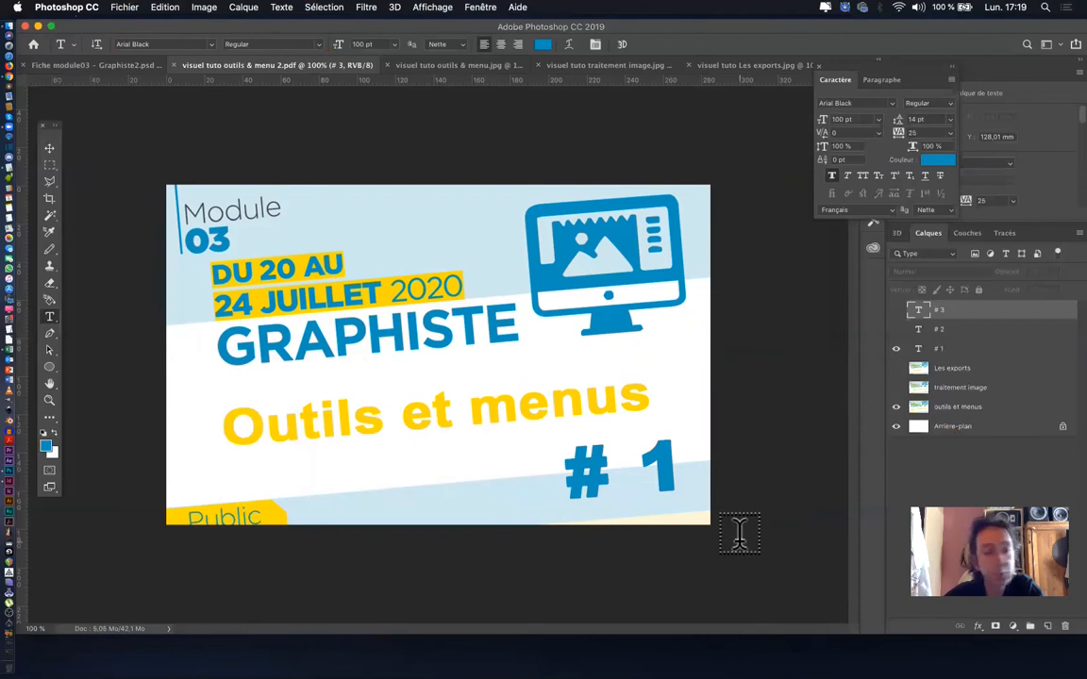
- Show the "traitement image" and "# 2" layers and hide the "# 1" layer
{"action": "left_click", "coordinate": [896, 348]}
{"action": "left_click", "coordinate": [895, 329]}
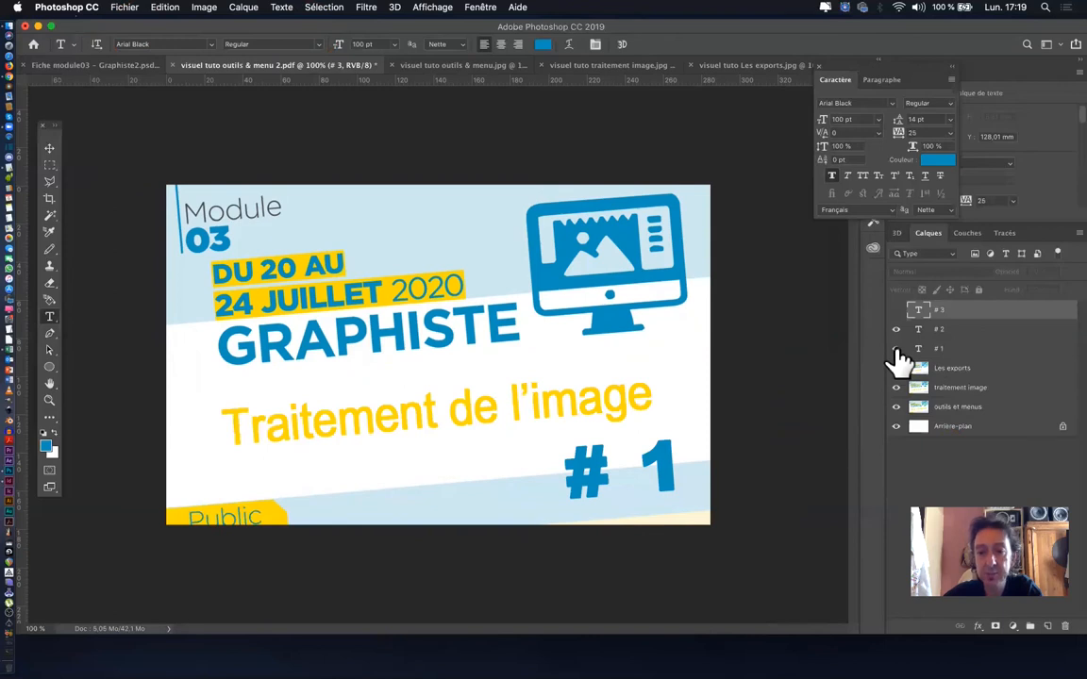
{"action": "left_click", "coordinate": [895, 349]}
- Save the "Traitement de l'image" # 2 visual as a Photoshop PDF copy without layers, named "visuel tuto traitement image 2.pdf"
{"action": "left_click", "coordinate": [123, 7]}
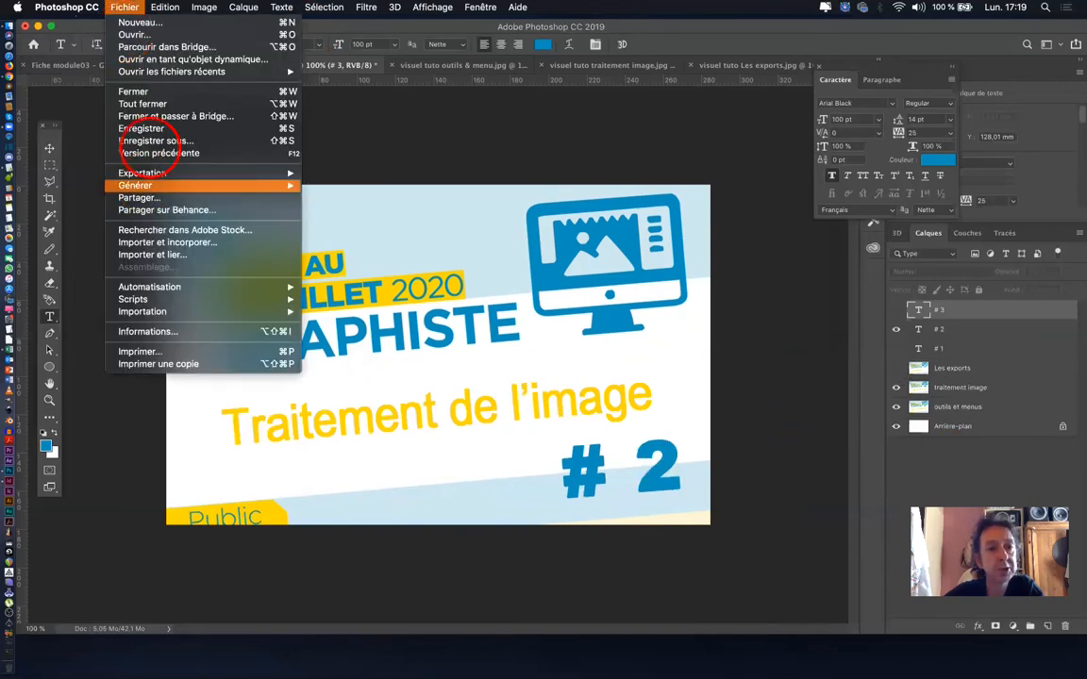
{"action": "left_click", "coordinate": [156, 139]}
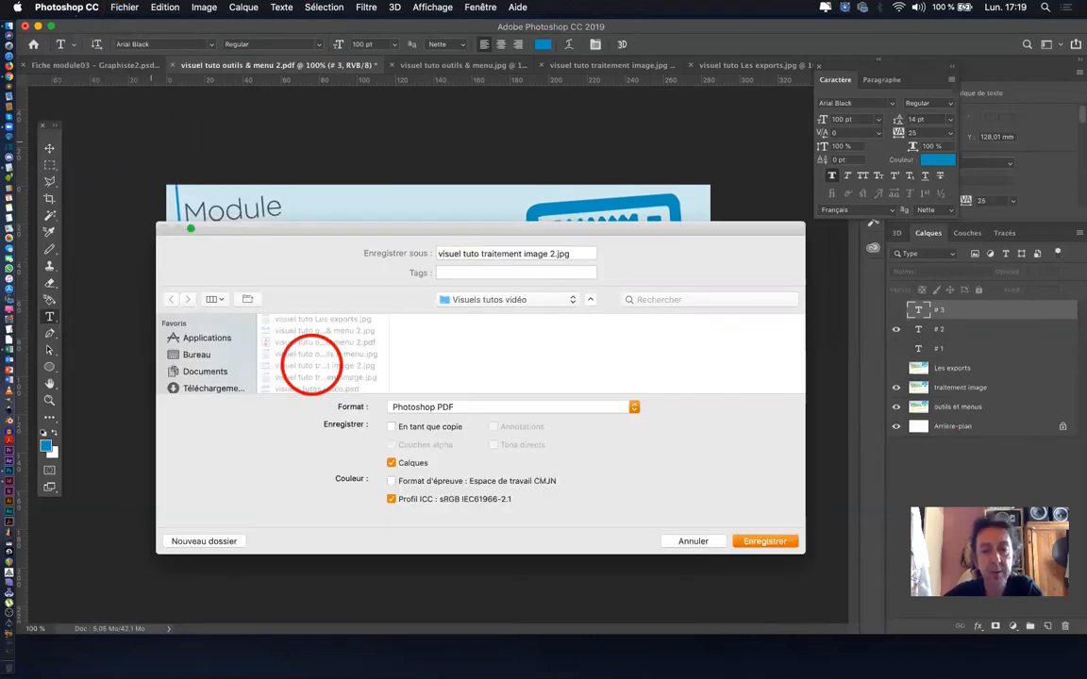
{"action": "left_click", "coordinate": [460, 405]}
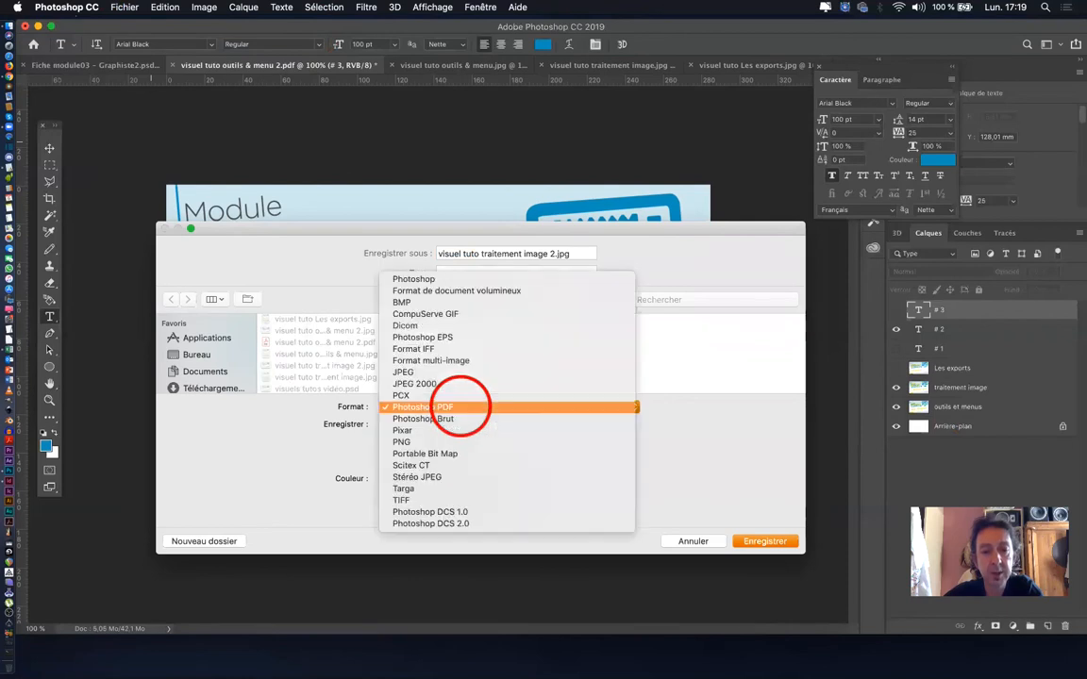
{"action": "left_click", "coordinate": [457, 401]}
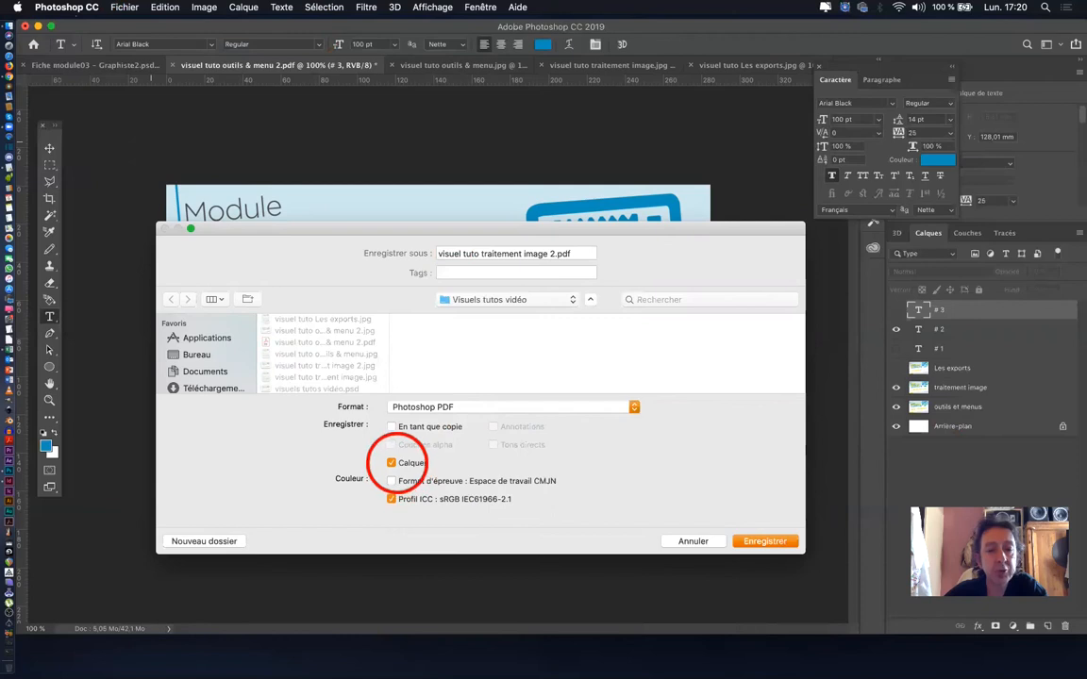
{"action": "left_click", "coordinate": [391, 463]}
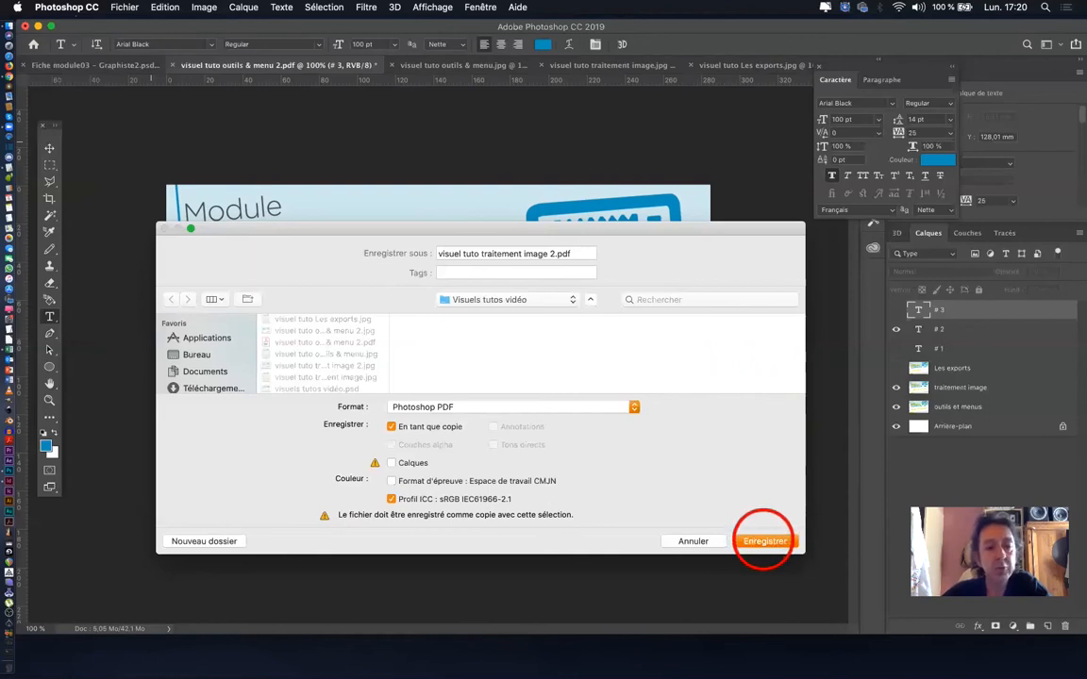
{"action": "left_click", "coordinate": [764, 541]}
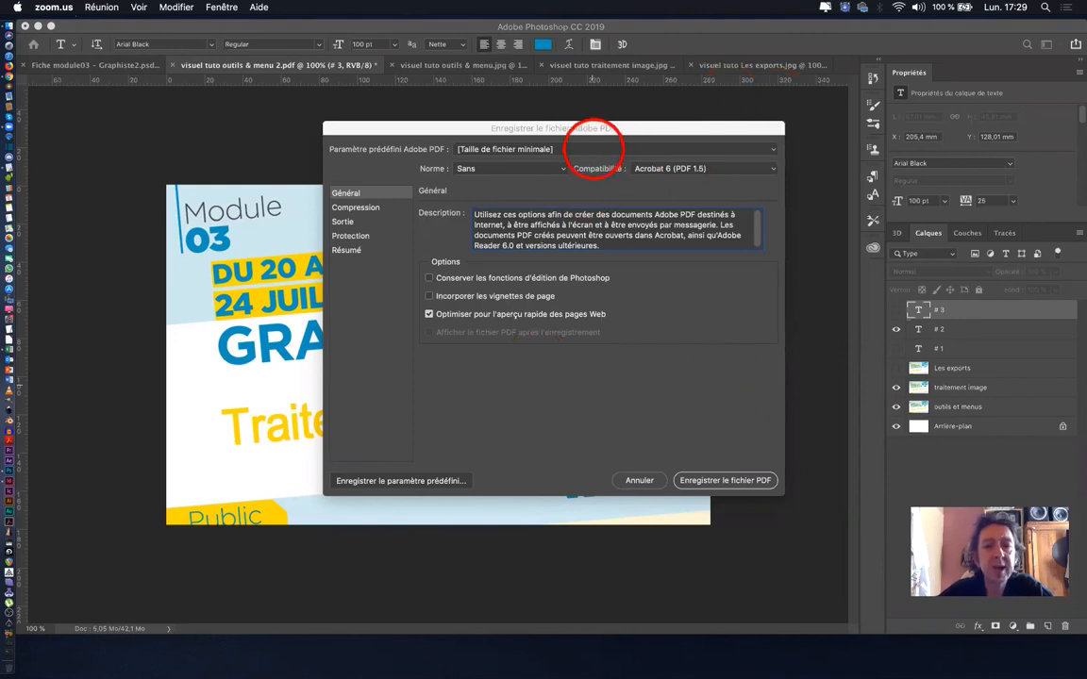
- Use the [Taille de fichier minimale] PDF preset, review its compression settings and write the PDF file
{"action": "left_click", "coordinate": [594, 148]}
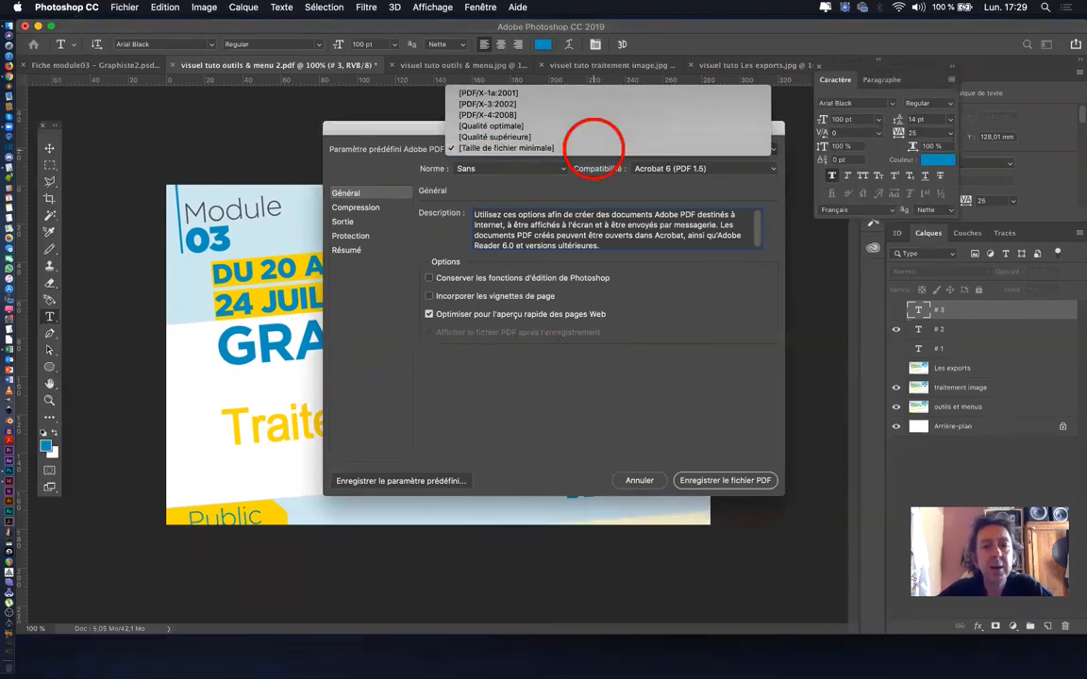
{"action": "left_click", "coordinate": [595, 148]}
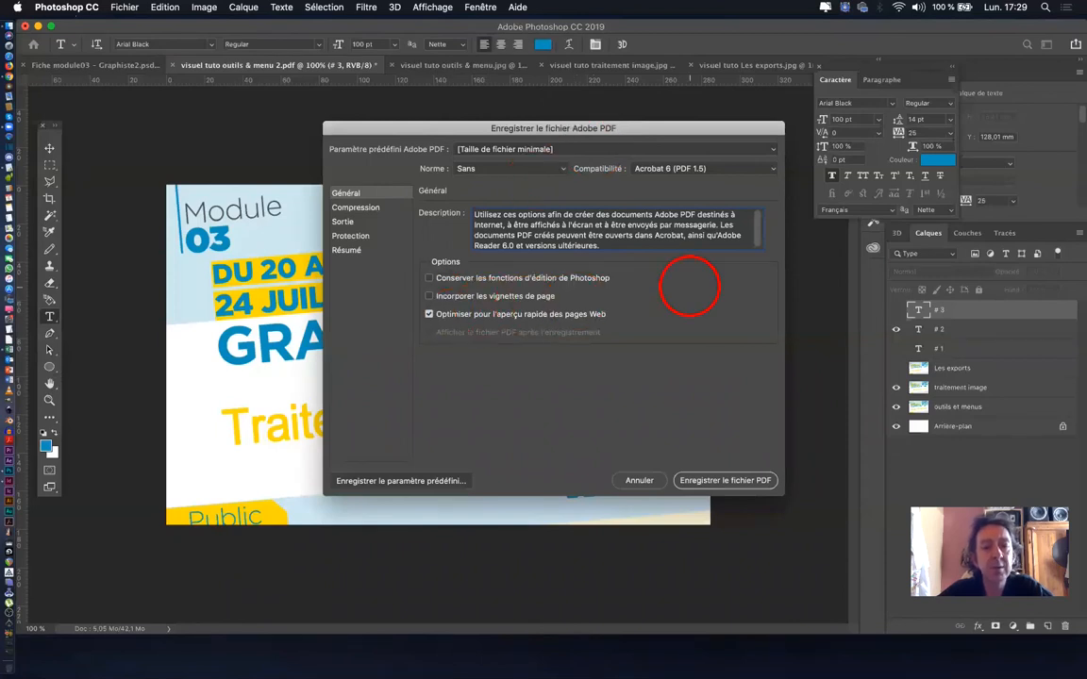
{"action": "left_click", "coordinate": [357, 212]}
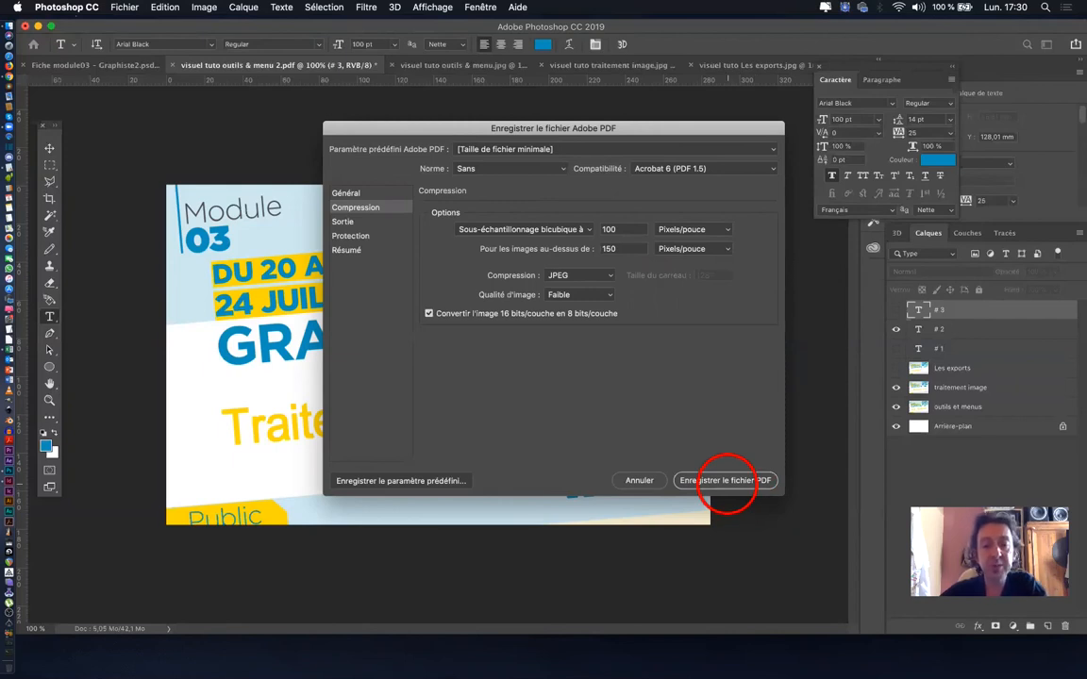
{"action": "left_click", "coordinate": [724, 480]}
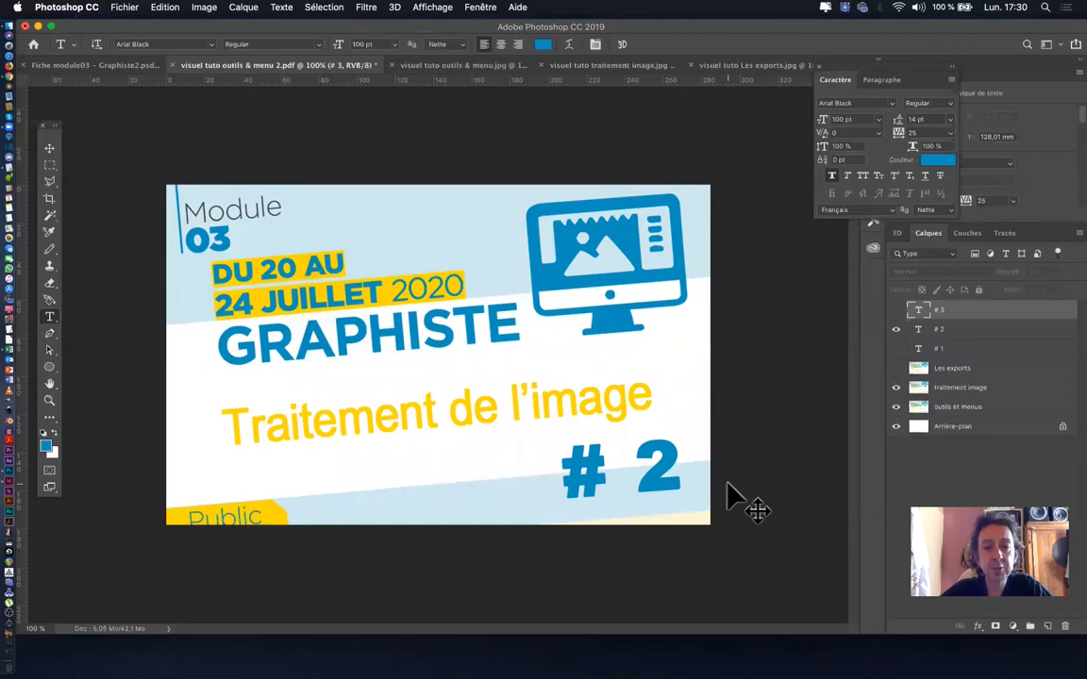
- Switch to Finder and compare the file sizes of "visuel tuto traitement image 2.pdf" and "visuel tuto outils & menu print 2.pdf"
{"action": "key", "text": "super+Tab"}
{"action": "key", "text": "super+Tab"}
{"action": "key", "text": "super+Tab"}
{"action": "key", "text": "super+Tab"}
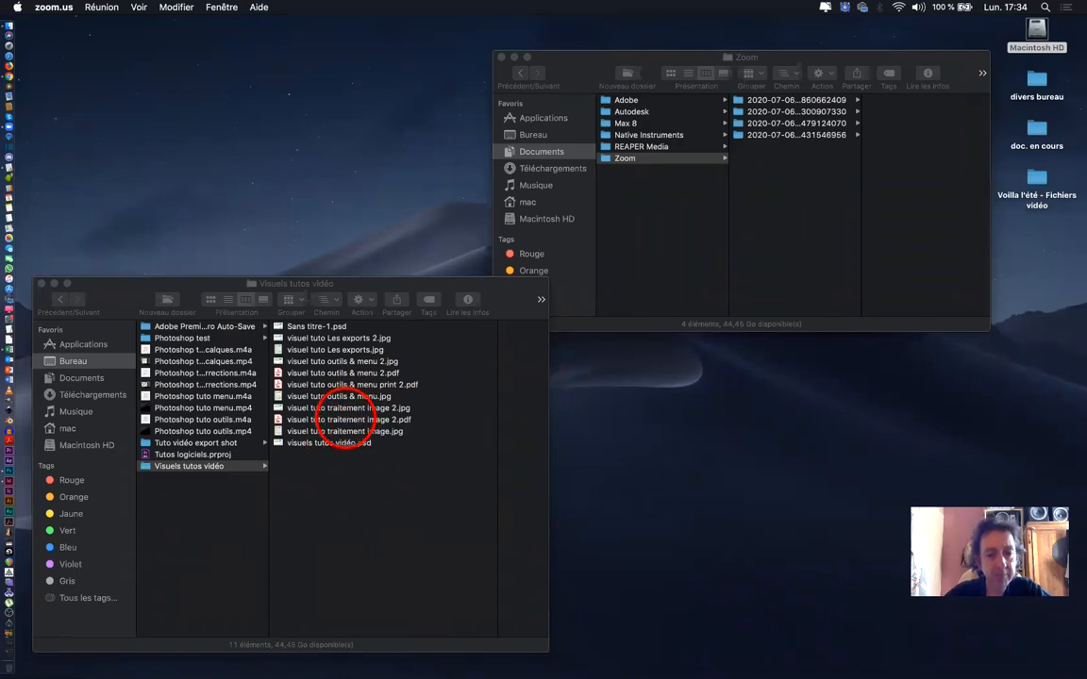
{"action": "left_click", "coordinate": [345, 418]}
{"action": "left_click", "coordinate": [345, 419]}
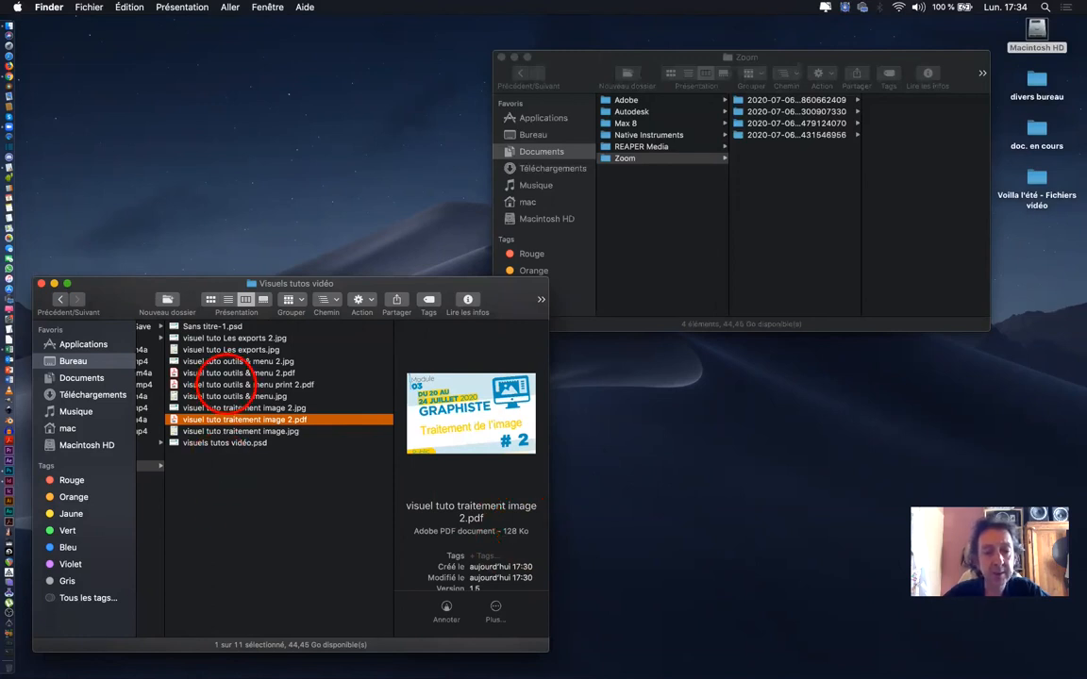
{"action": "left_click", "coordinate": [226, 385]}
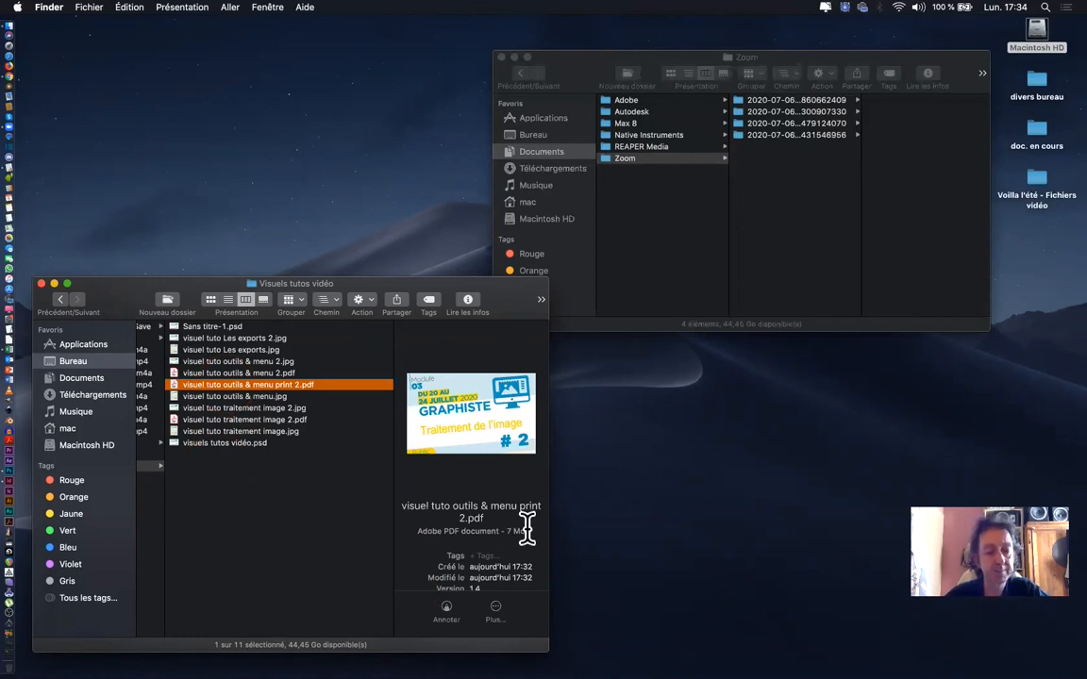
- Return to Photoshop and open the visual in Save for Web, with the two-up comparison view and JPEG as the format
{"action": "key", "text": "super+Tab"}
{"action": "key", "text": "super+Tab"}
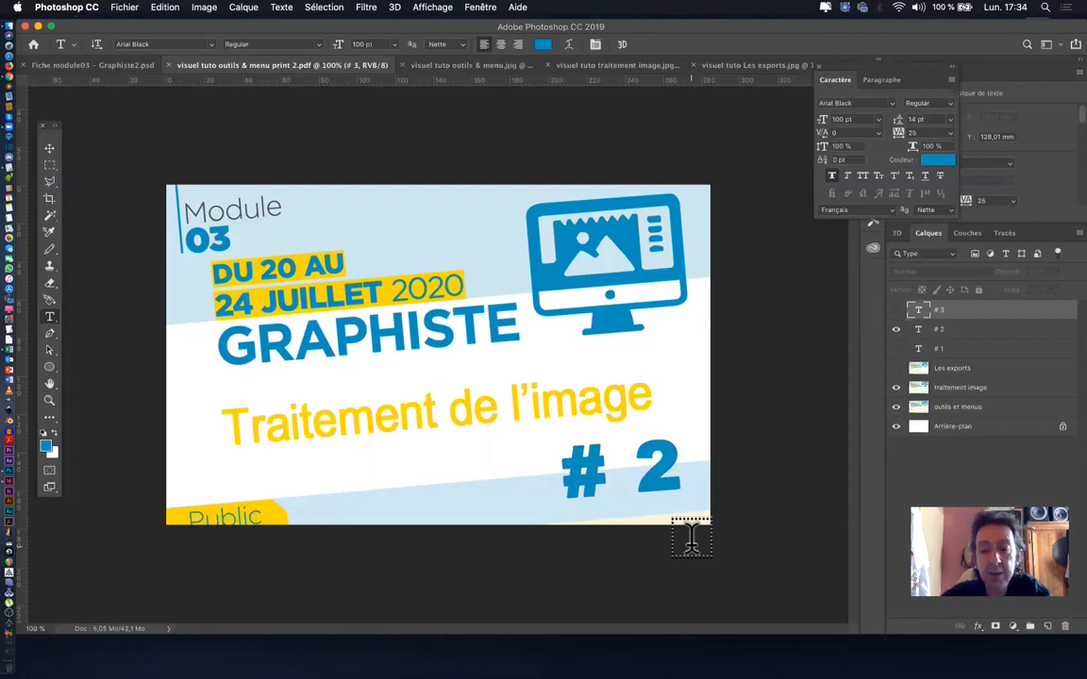
{"action": "left_click", "coordinate": [122, 8]}
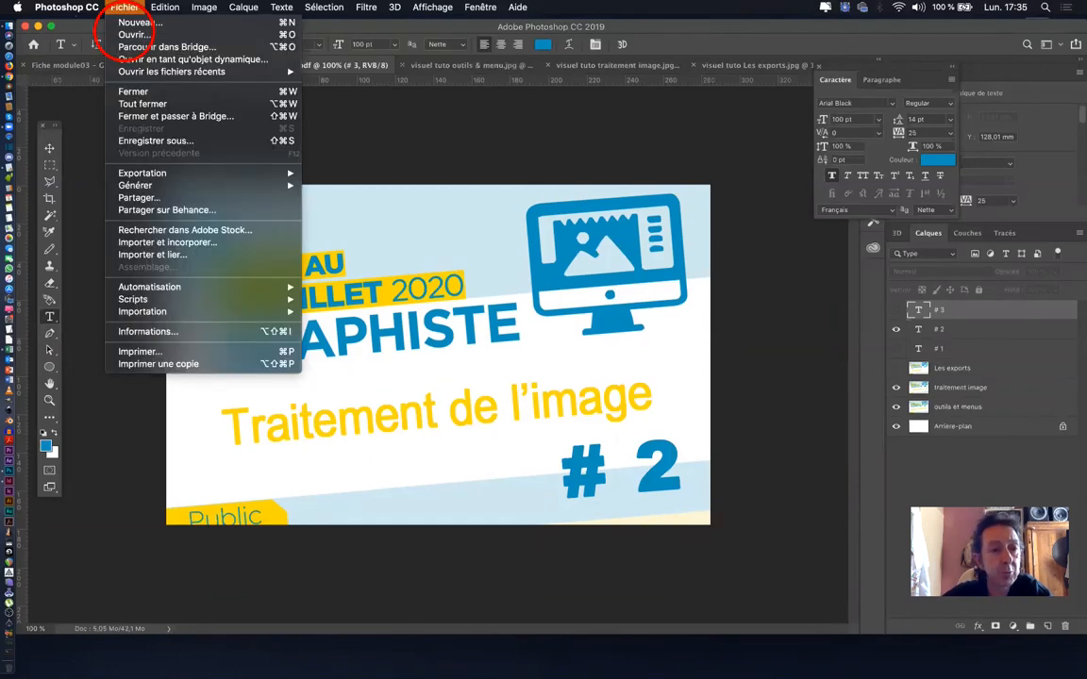
{"action": "mouse_move", "coordinate": [141, 174]}
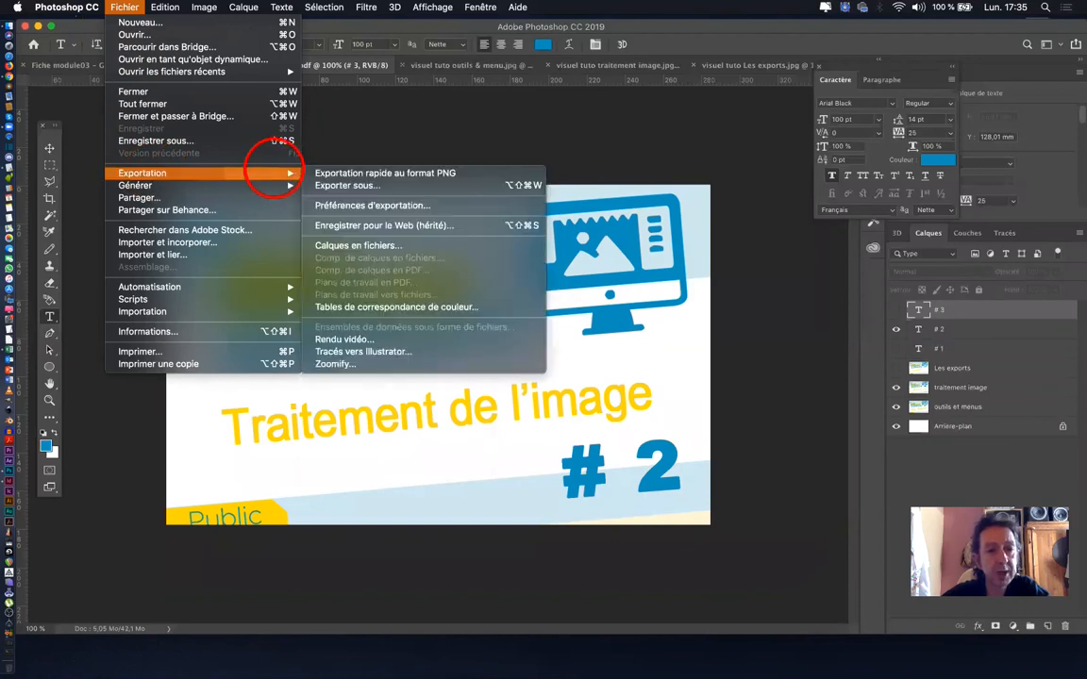
{"action": "left_click", "coordinate": [373, 223]}
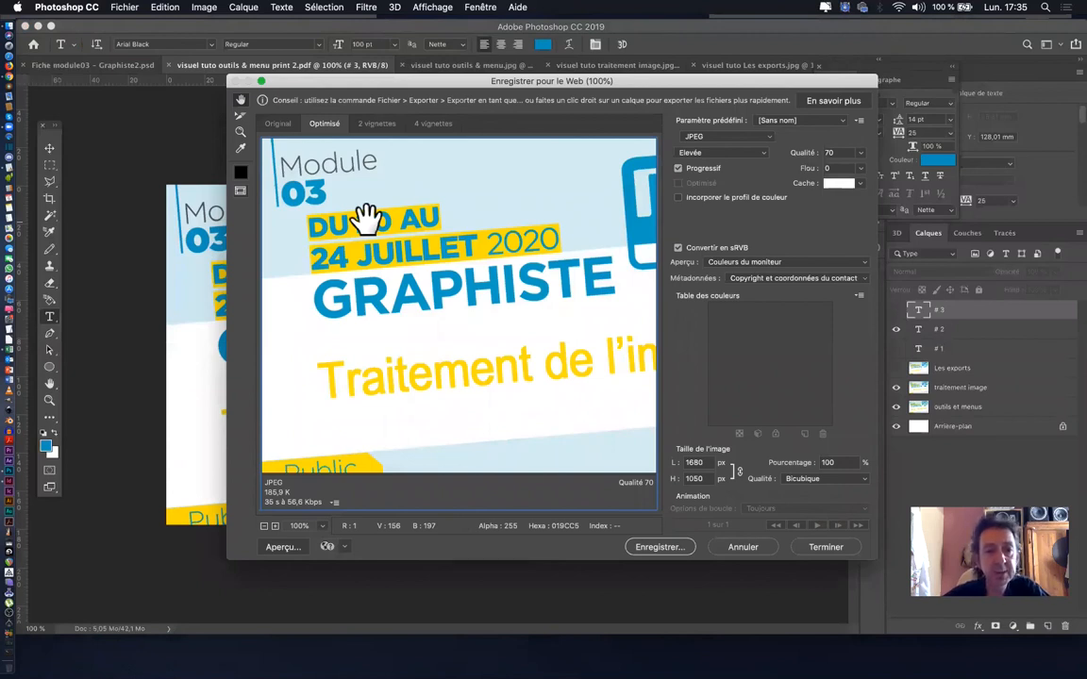
{"action": "left_click", "coordinate": [375, 132]}
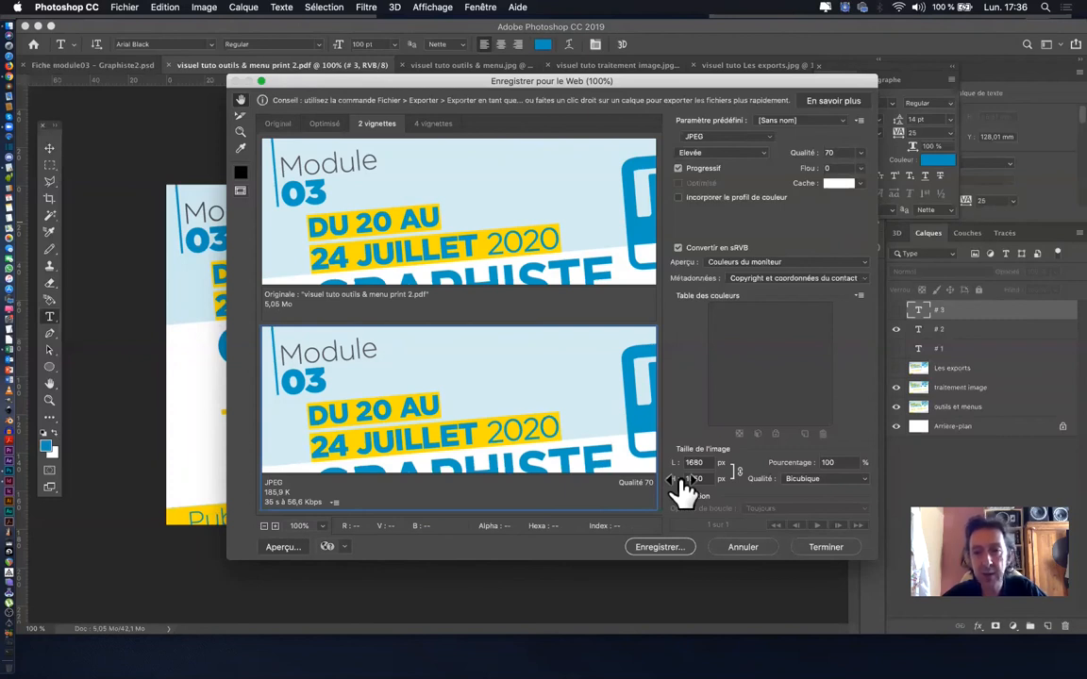
{"action": "left_click", "coordinate": [754, 139]}
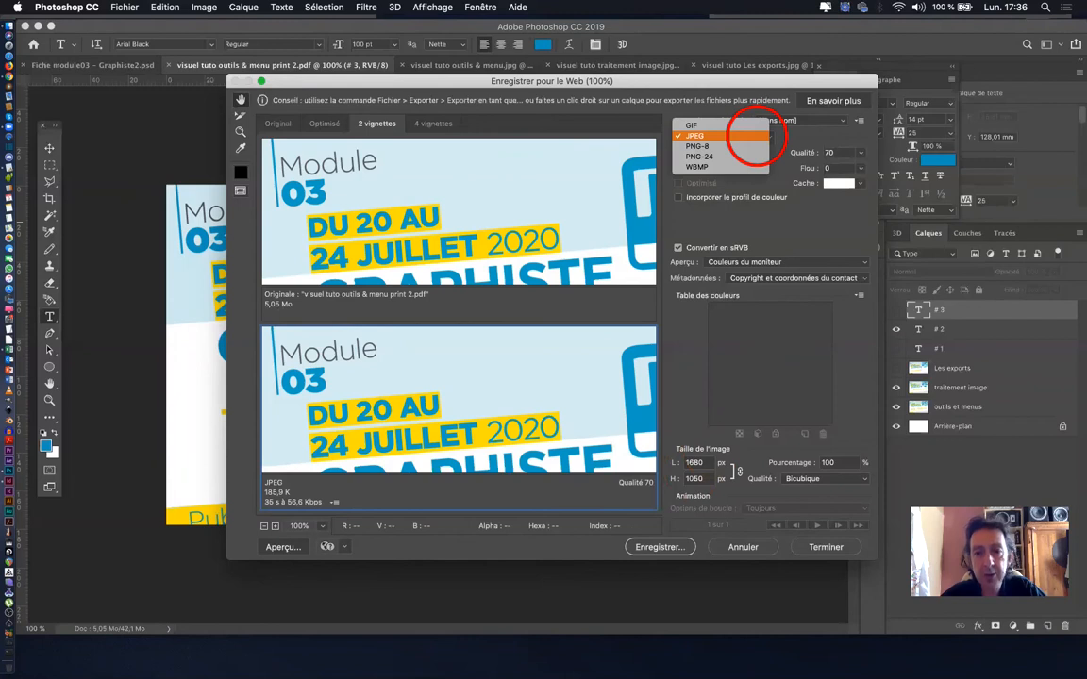
{"action": "left_click", "coordinate": [754, 136]}
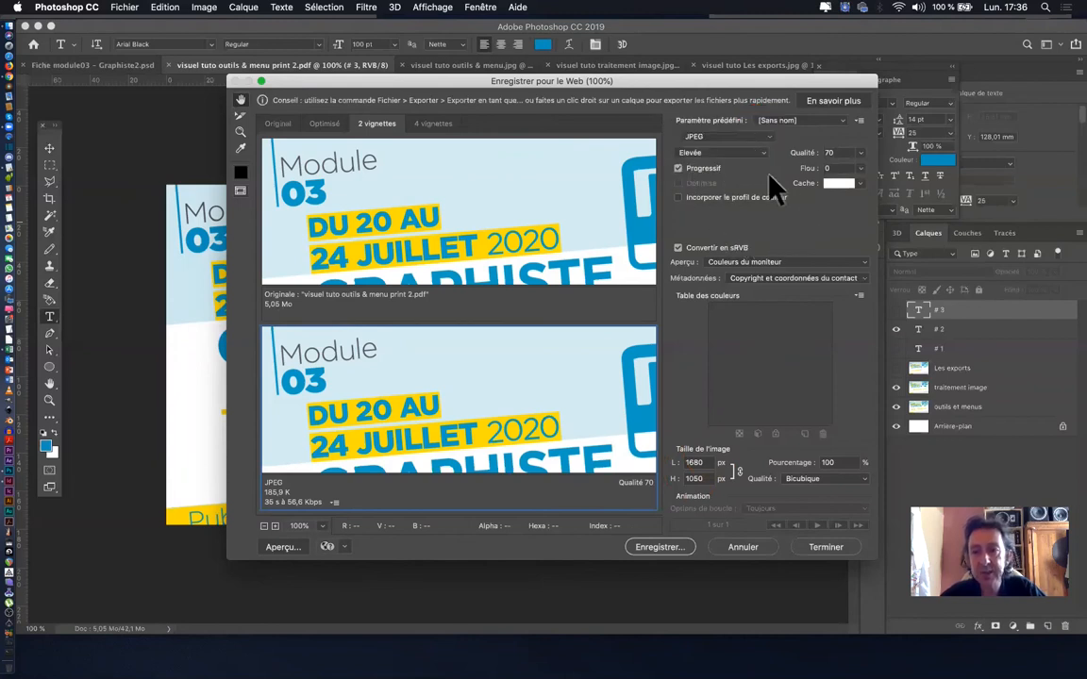
- Examine the JPEG quality setting and the available preview colour options of the web export, leaving them as they are
{"action": "left_click", "coordinate": [860, 153]}
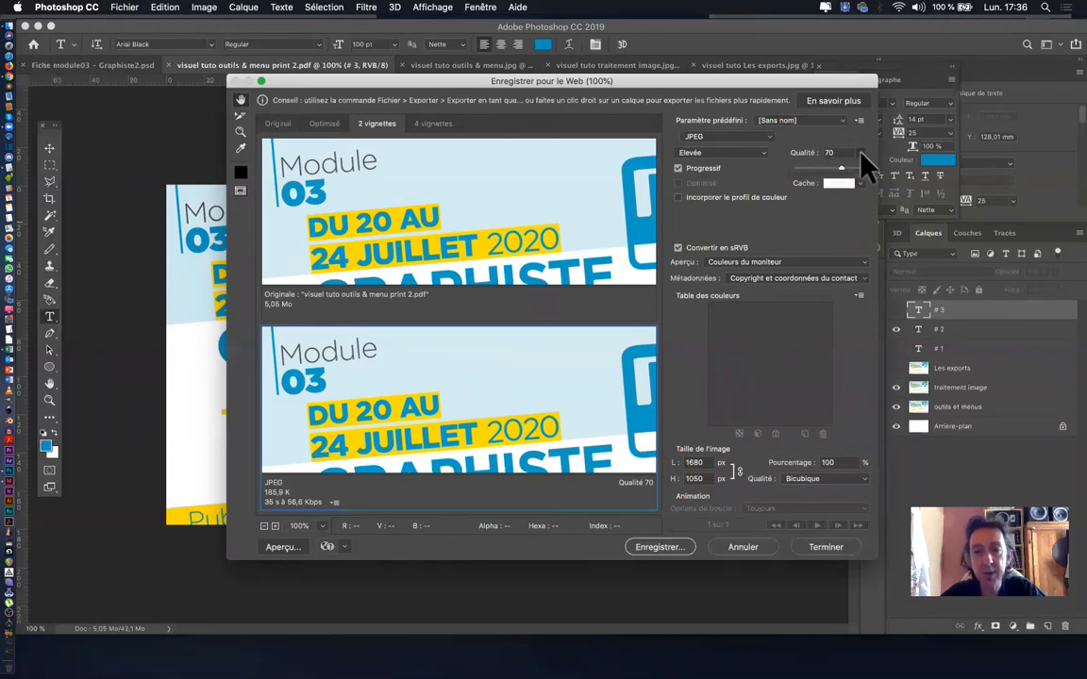
{"action": "left_click", "coordinate": [860, 153]}
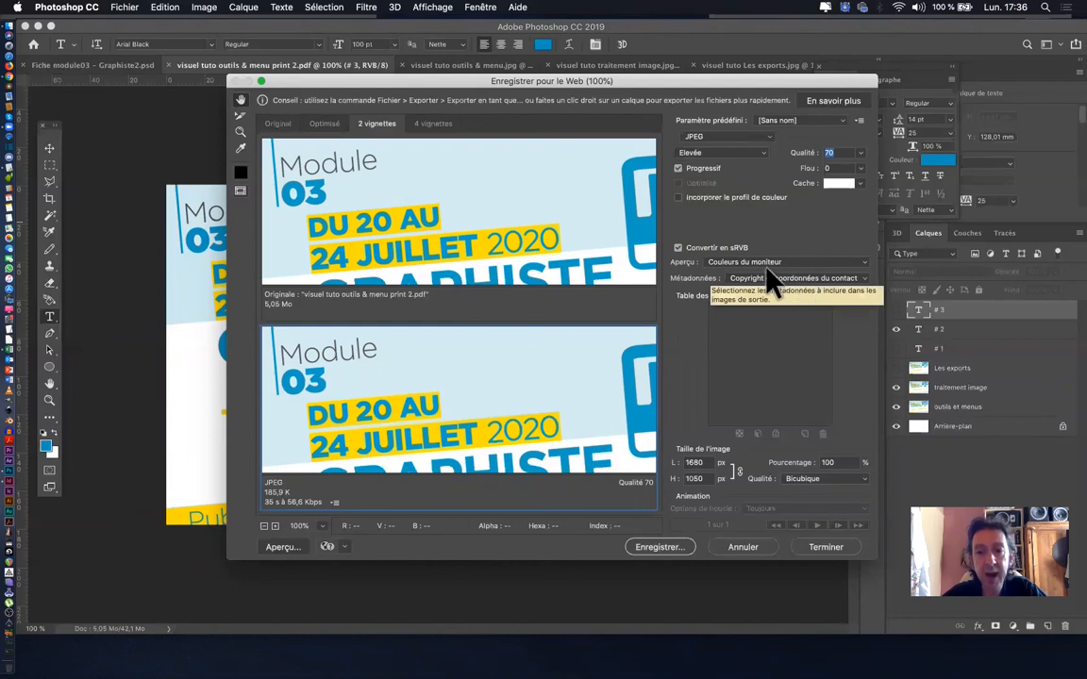
{"action": "left_click", "coordinate": [822, 264]}
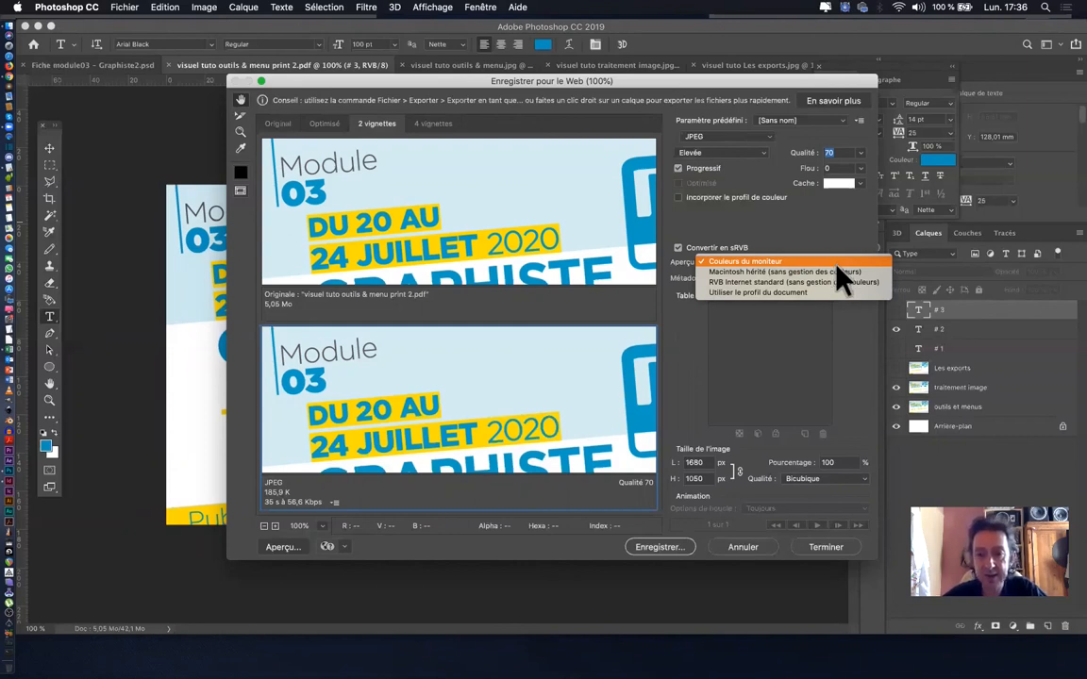
{"action": "left_click", "coordinate": [853, 414]}
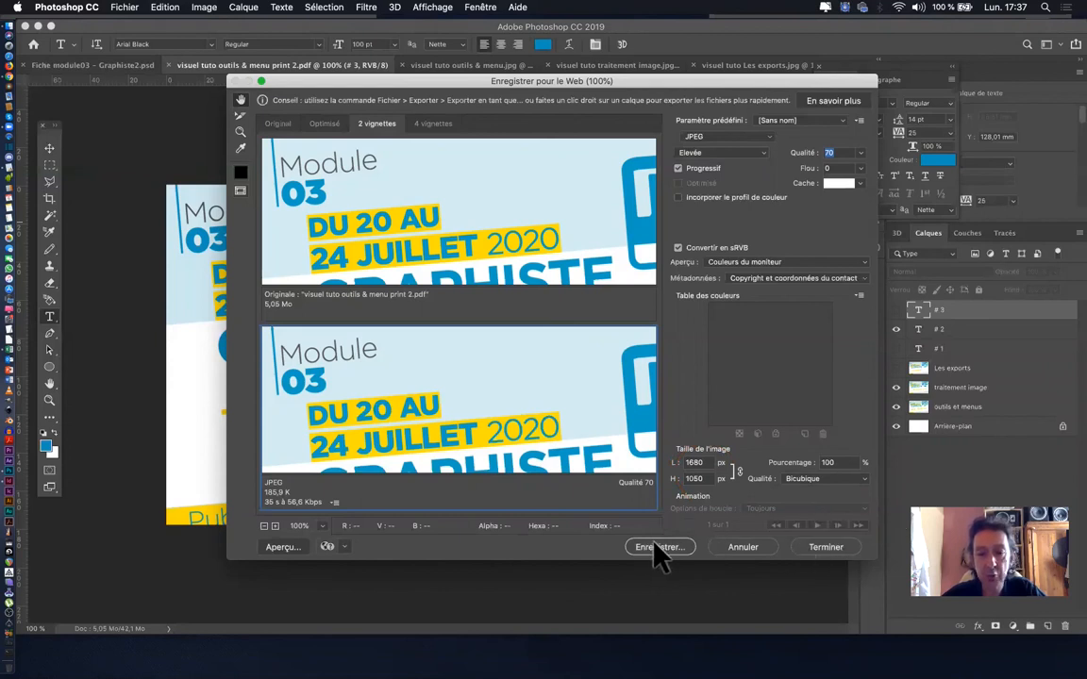
- Scale the web export image to 70 percent
{"action": "left_click", "coordinate": [849, 463]}
{"action": "key", "text": "BackSpace"}
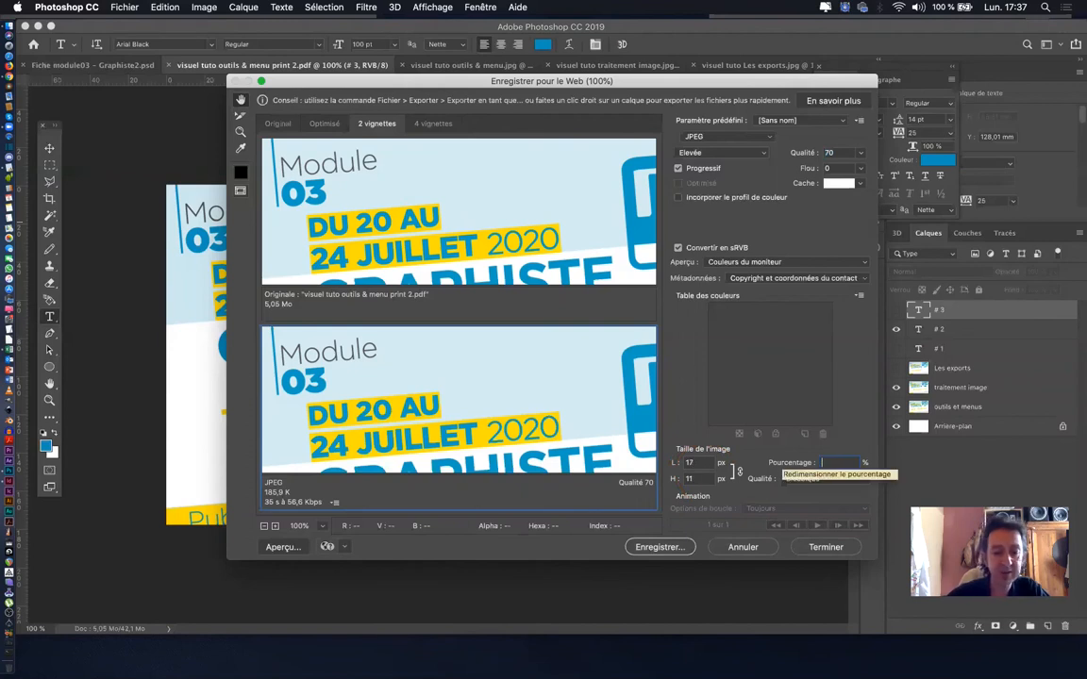
{"action": "type", "text": "70"}
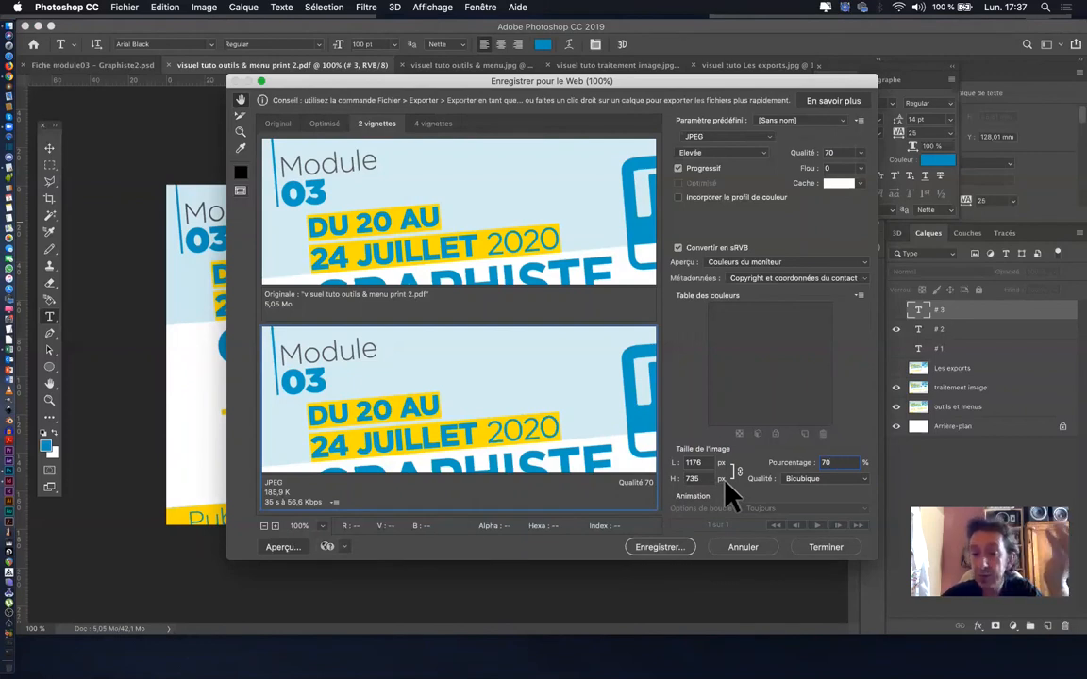
{"action": "left_click", "coordinate": [660, 548]}
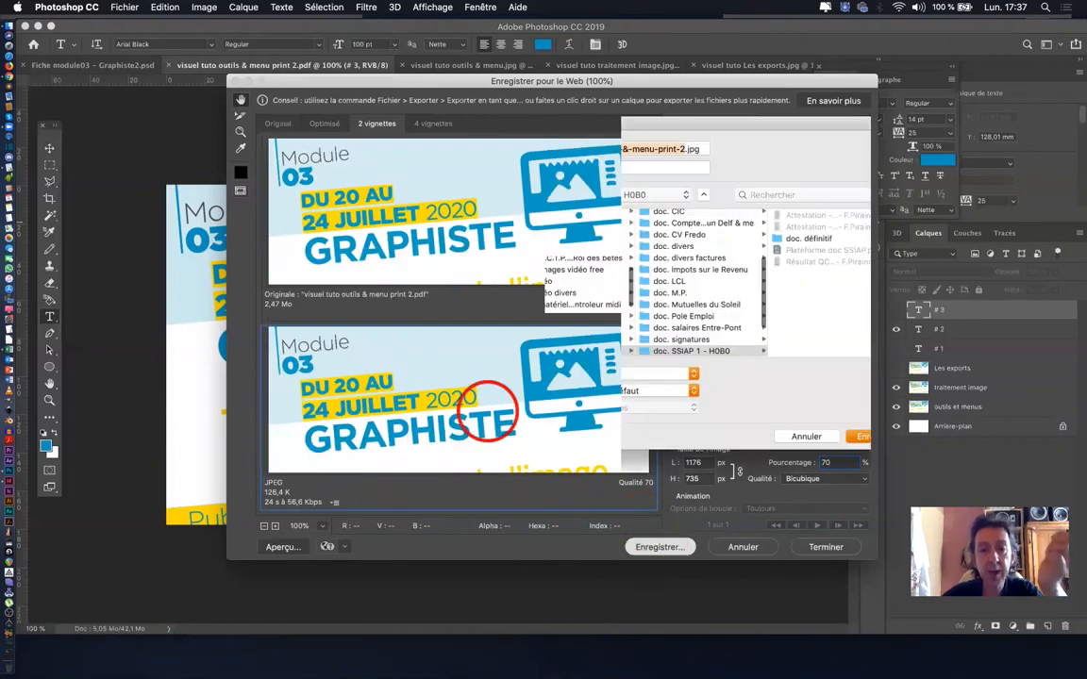
{"action": "left_click_drag", "start_coordinate": [698, 144], "coordinate": [1046, 175]}
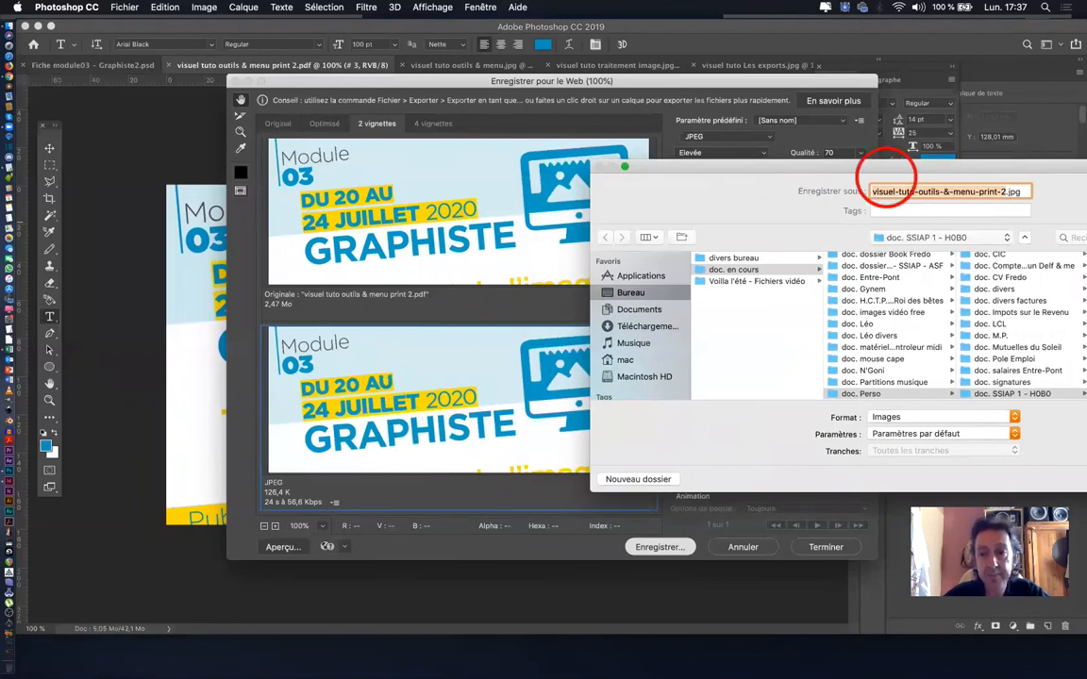
{"action": "left_click_drag", "start_coordinate": [783, 177], "coordinate": [619, 192]}
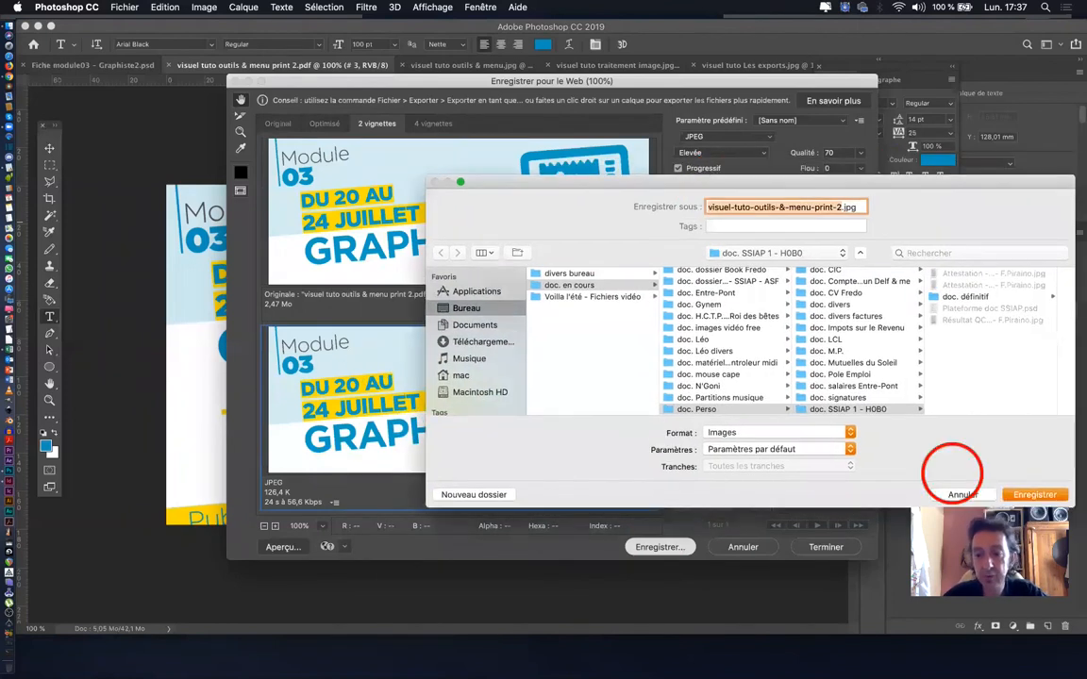
{"action": "left_click", "coordinate": [961, 494]}
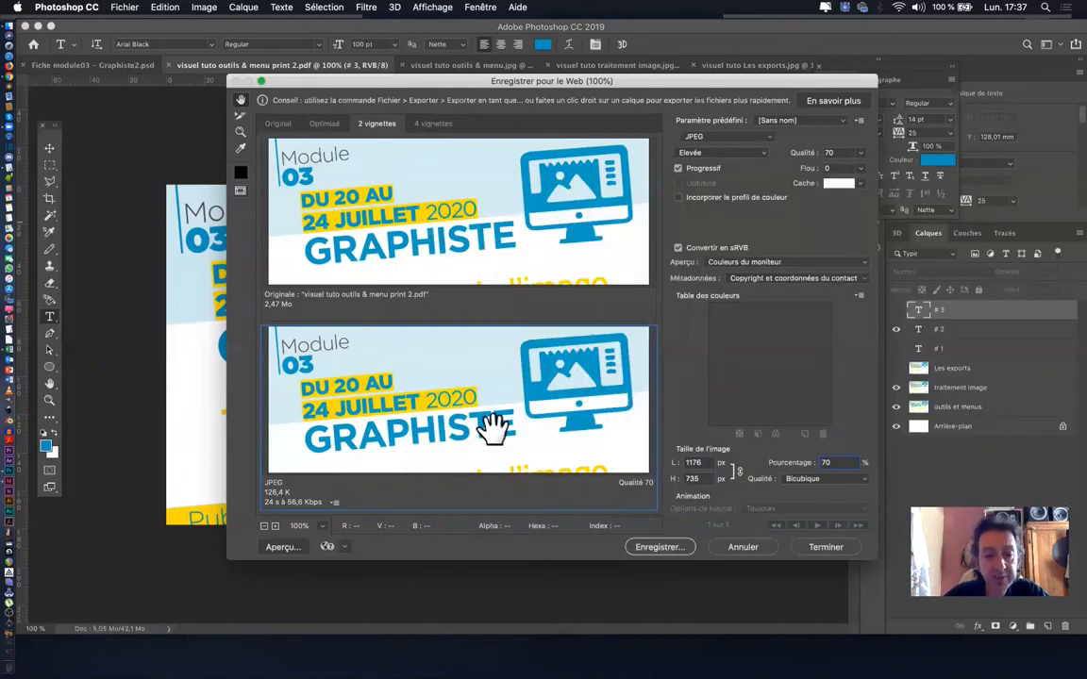
- Start saving the optimized JPEG and name it "visuel-tuto-outils-&-menu-web-2.jpg"
{"action": "left_click_drag", "start_coordinate": [491, 426], "coordinate": [531, 352]}
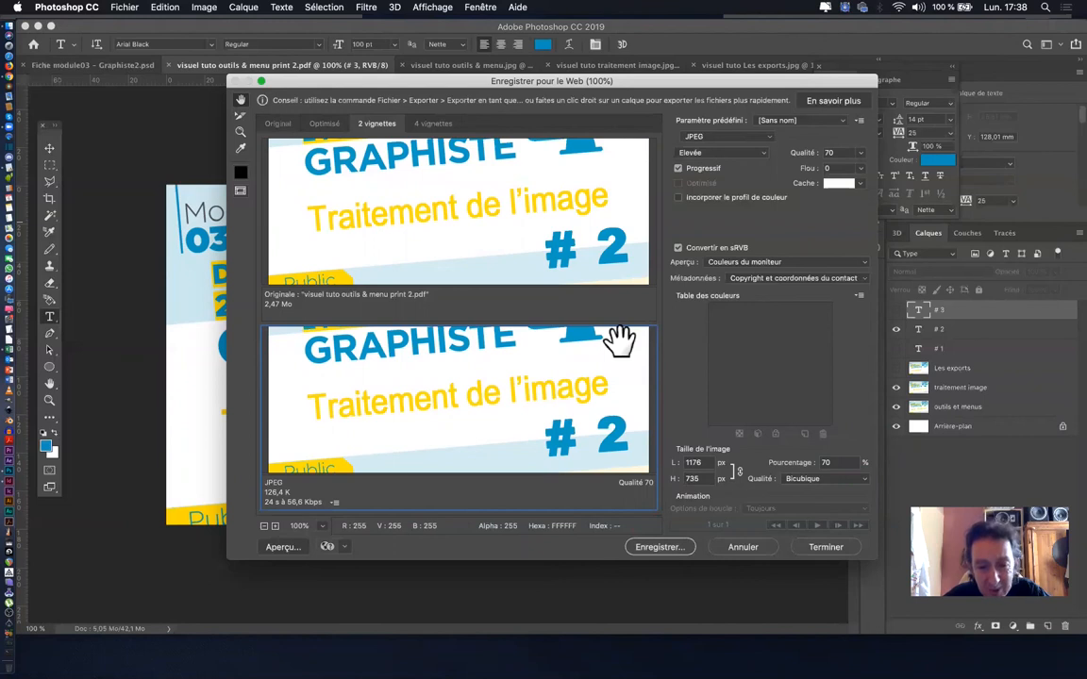
{"action": "left_click", "coordinate": [658, 549]}
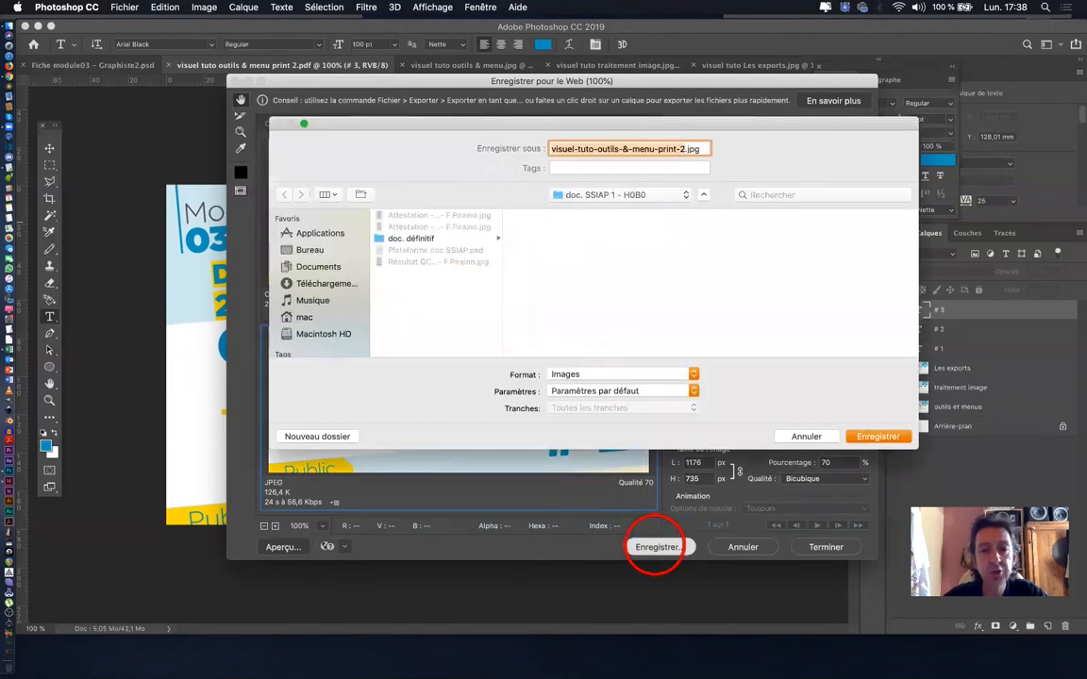
{"action": "double_click", "coordinate": [672, 149]}
{"action": "type", "text": "web"}
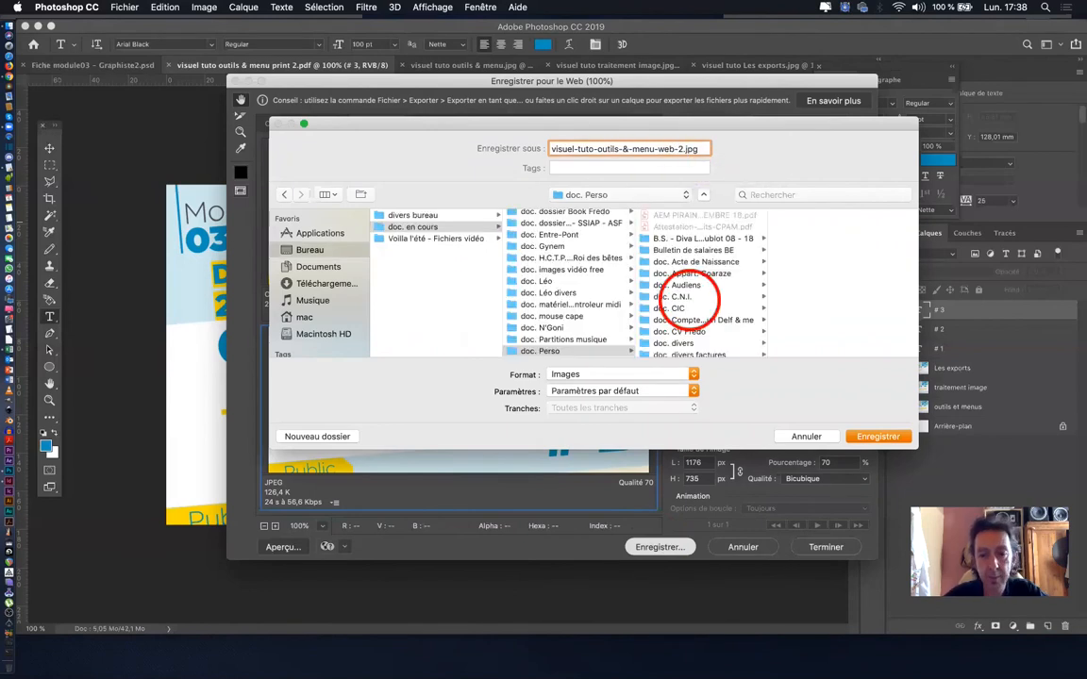
- Save the web JPEG in the "Visuels tutos vidéo" folder under doc. Social Lab > Formation Graphiste M03 > Vidéo, accepting the file name warning
{"action": "scroll", "coordinate": [691, 303], "scroll_direction": "down", "scroll_amount": 5}
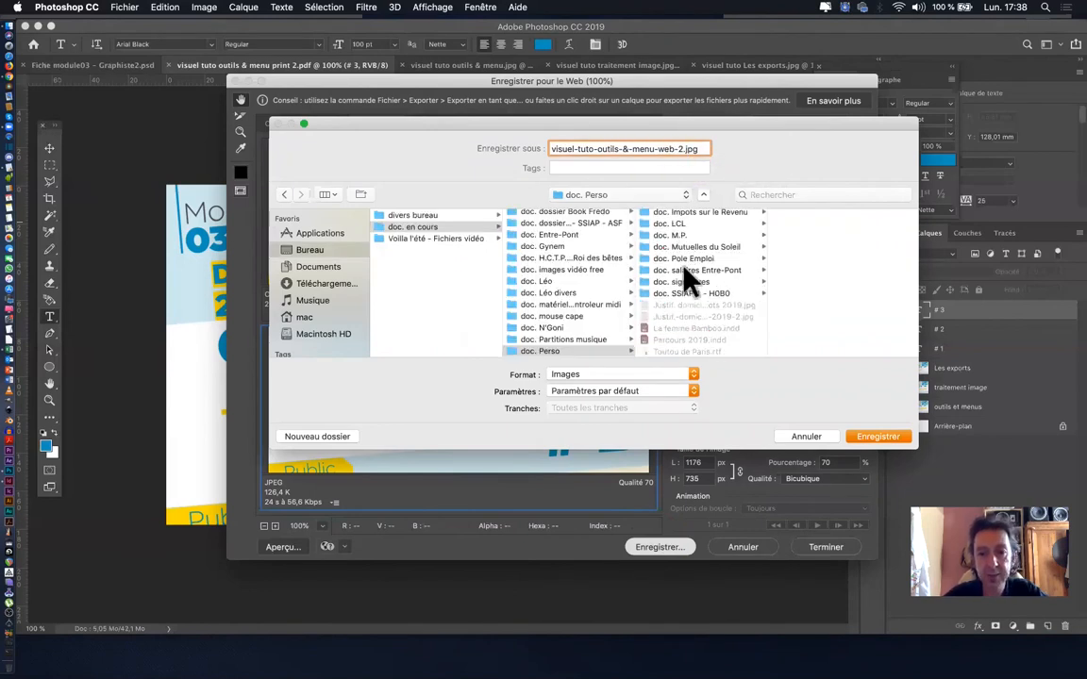
{"action": "scroll", "coordinate": [566, 283], "scroll_direction": "down", "scroll_amount": 4}
{"action": "left_click", "coordinate": [548, 281]}
{"action": "scroll", "coordinate": [677, 304], "scroll_direction": "down", "scroll_amount": 3}
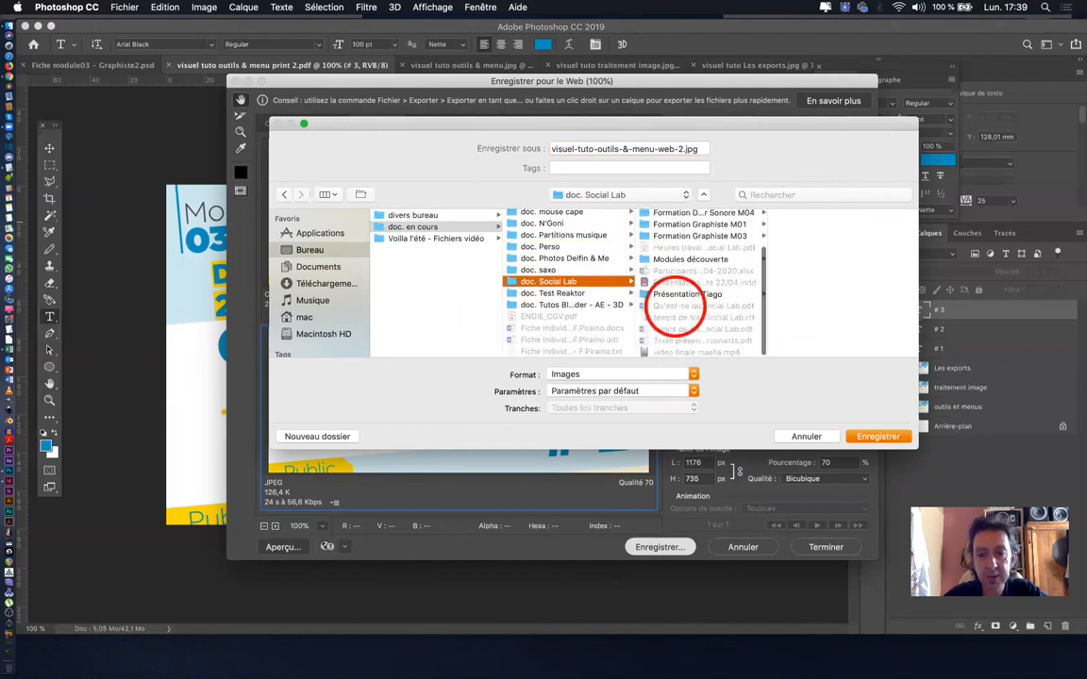
{"action": "scroll", "coordinate": [684, 283], "scroll_direction": "up", "scroll_amount": 2}
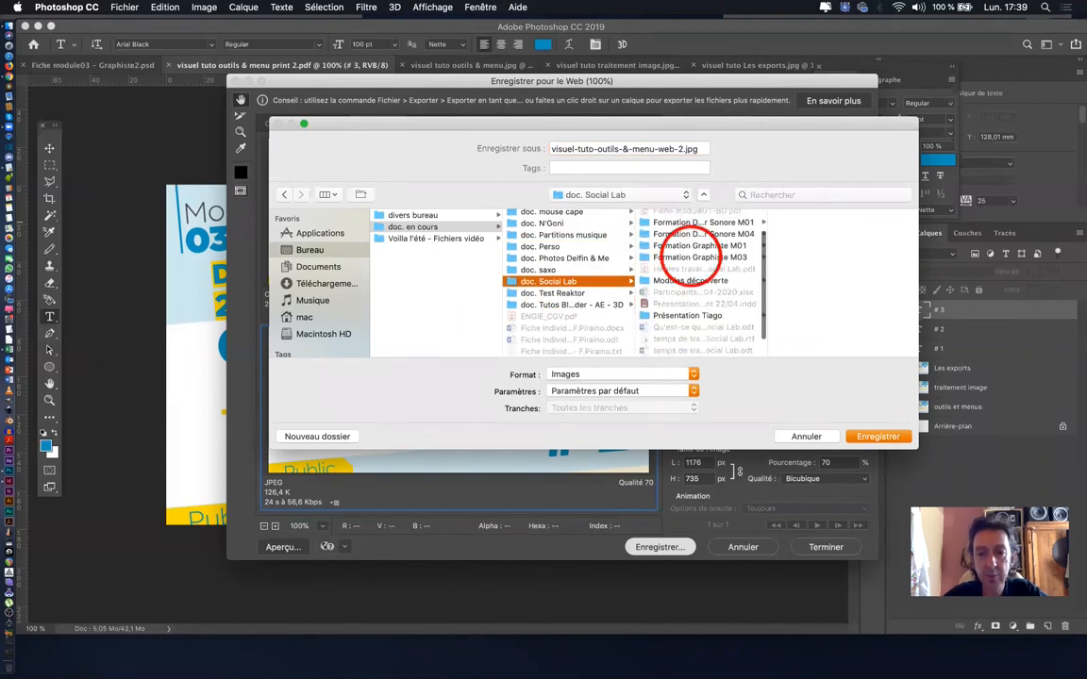
{"action": "left_click", "coordinate": [698, 257]}
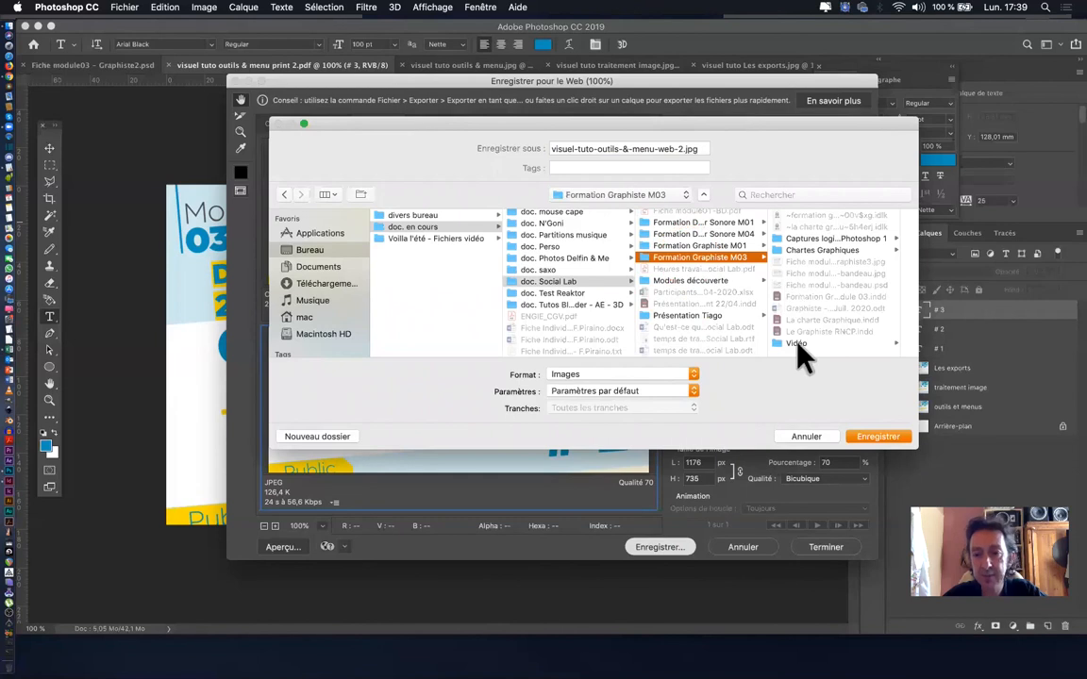
{"action": "left_click", "coordinate": [798, 343]}
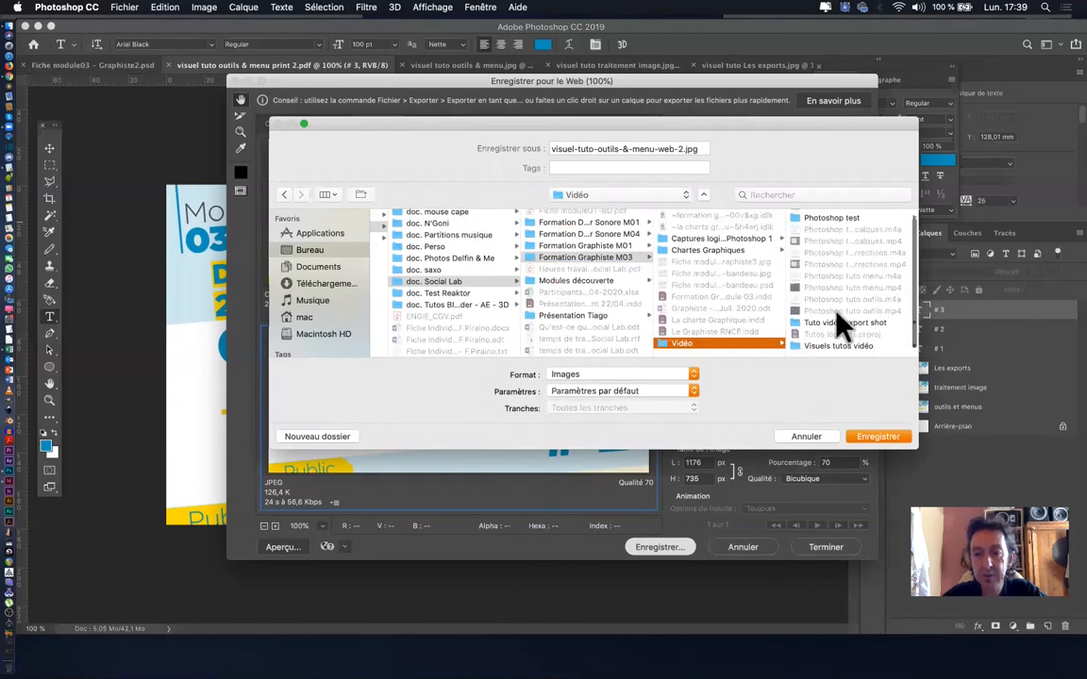
{"action": "left_click", "coordinate": [837, 354]}
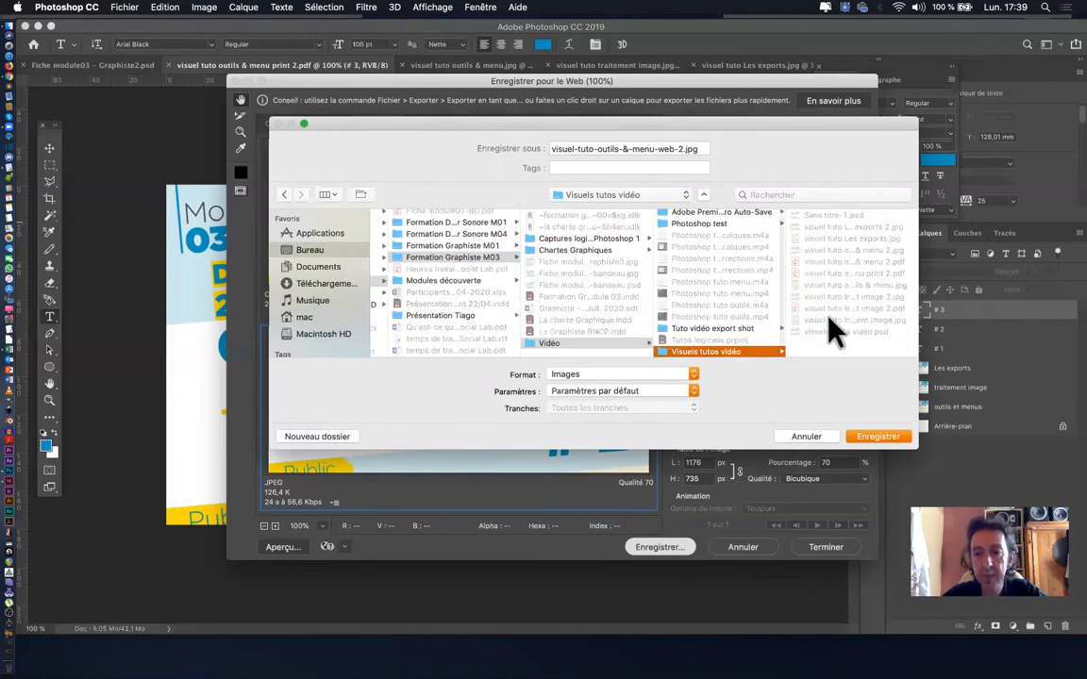
{"action": "left_click", "coordinate": [877, 436]}
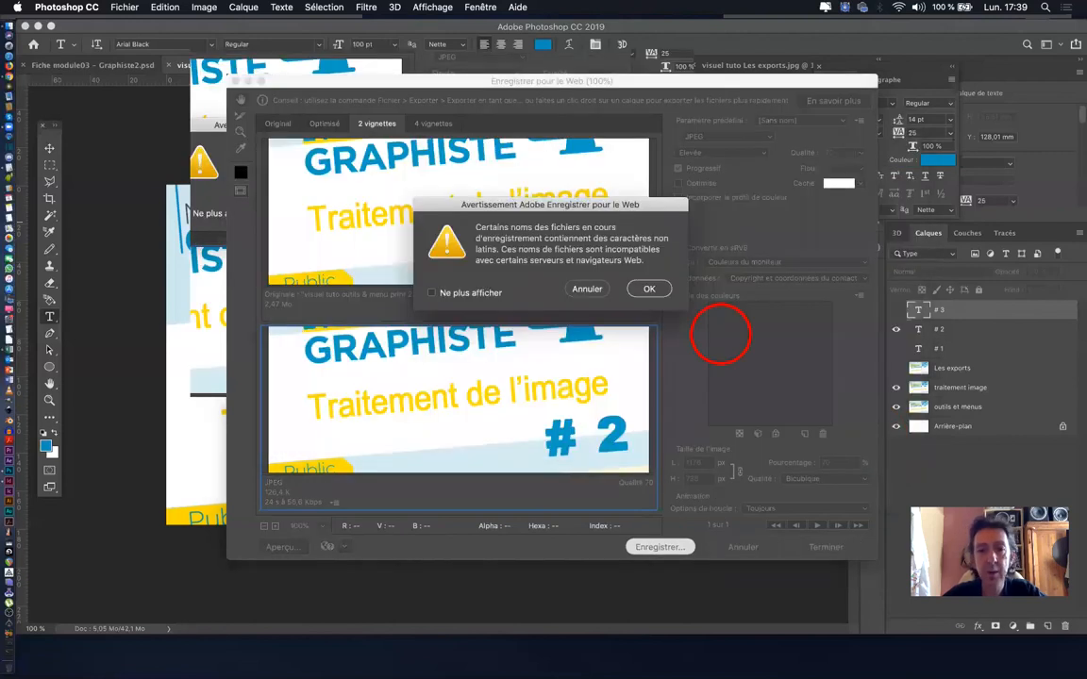
{"action": "left_click", "coordinate": [644, 292]}
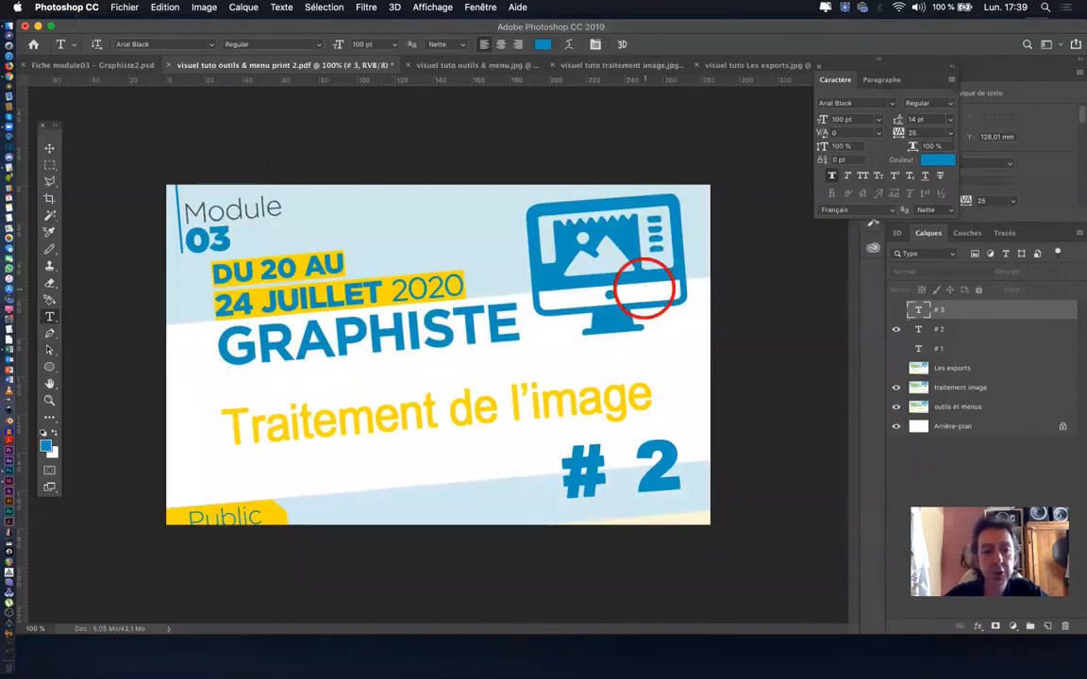
- Switch to Finder and compare the file sizes of "visuel-tuto-outils-&-menu-web-2.jpg" and "visuel tuto traitement image 2.pdf"
{"action": "key", "text": "super+Tab"}
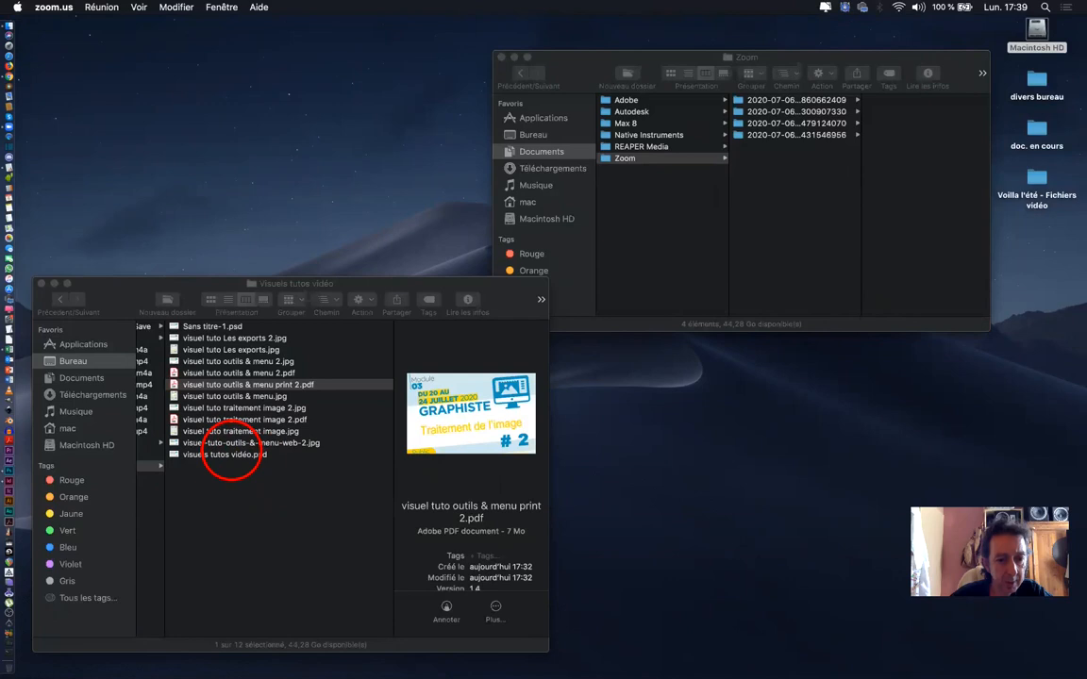
{"action": "left_click", "coordinate": [231, 443]}
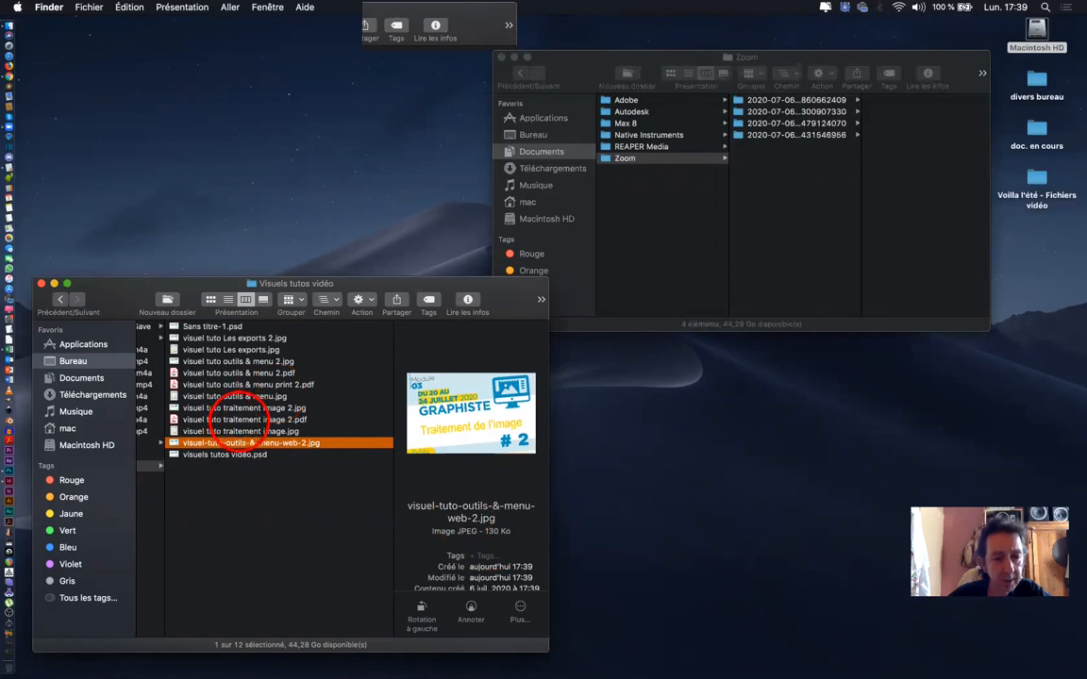
{"action": "left_click", "coordinate": [247, 419]}
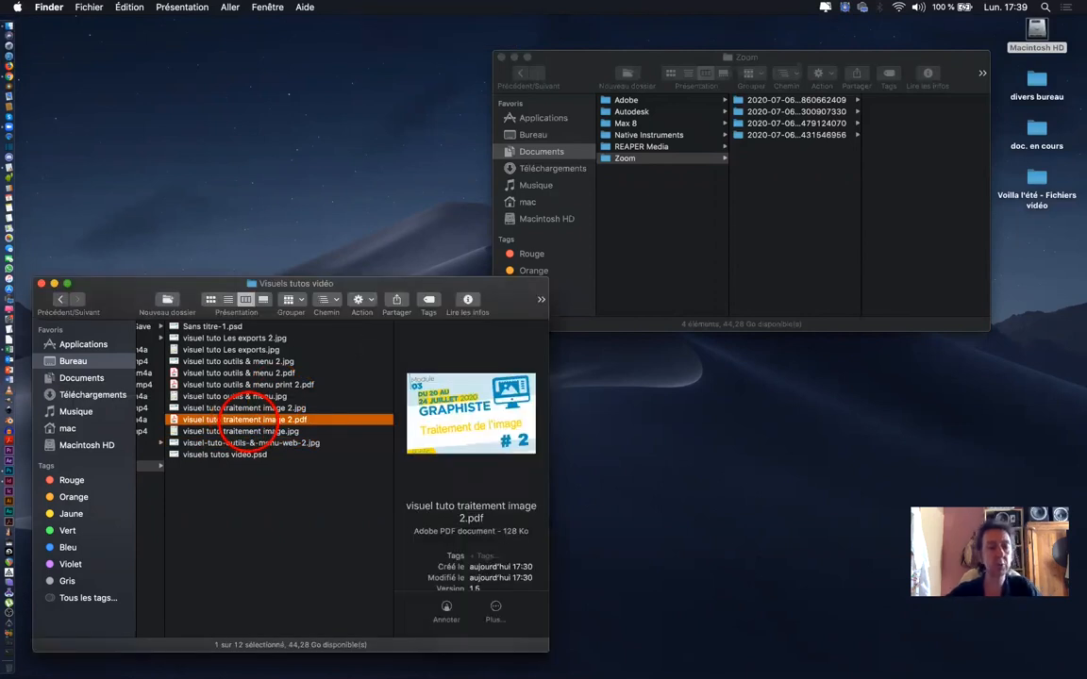